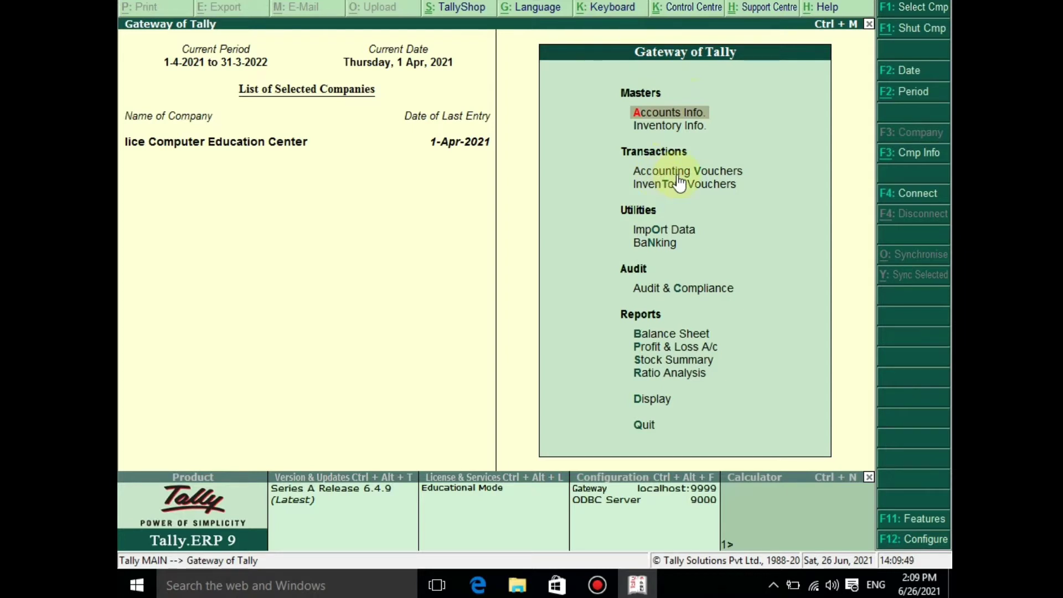
Open accounting voucher creation and switch the voucher type to Sales
key(Down)
key(Down)
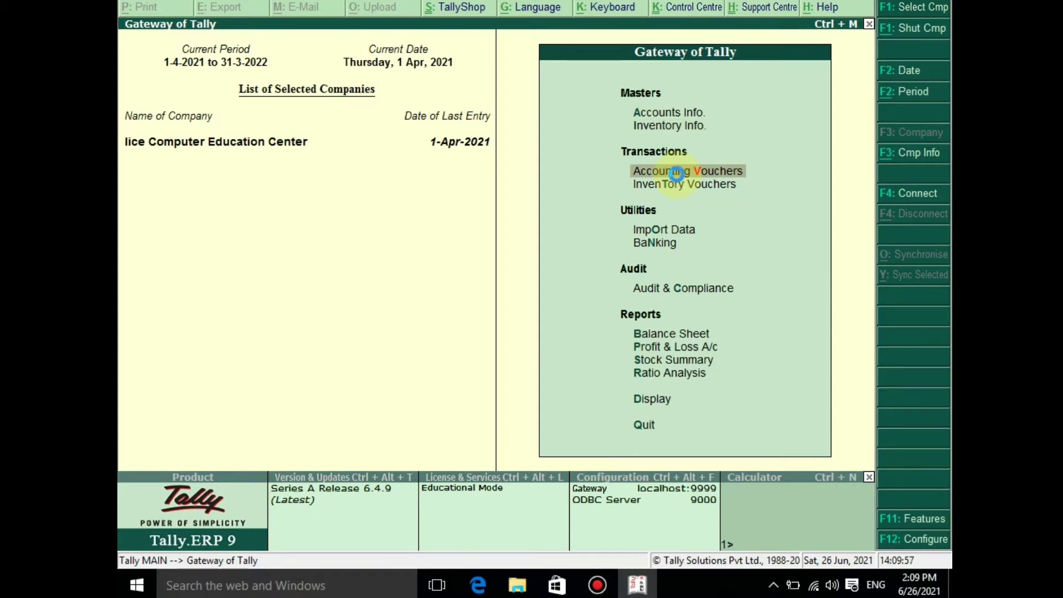
key(Return)
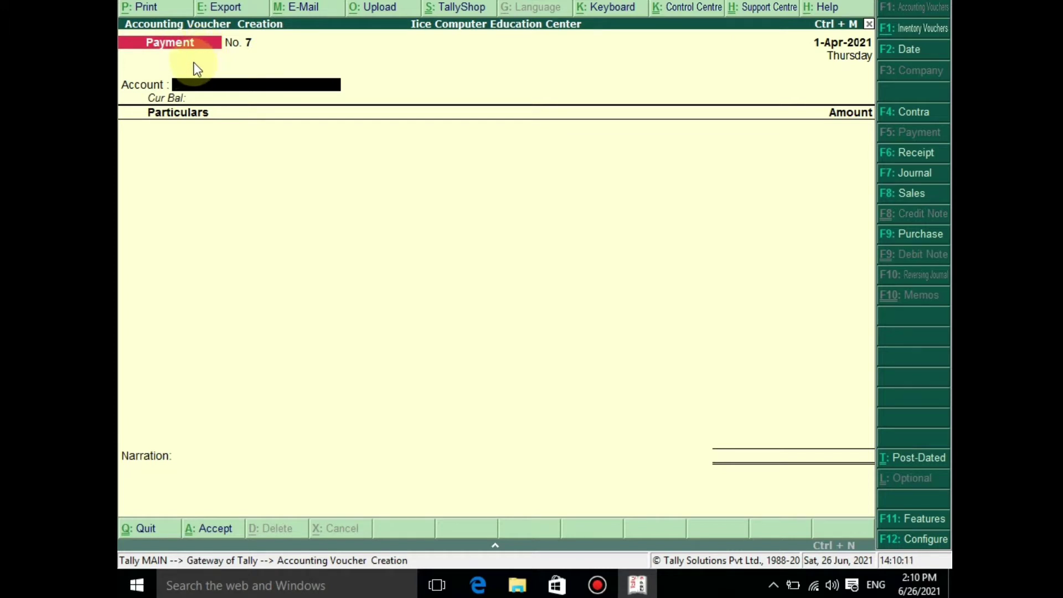
click(890, 201)
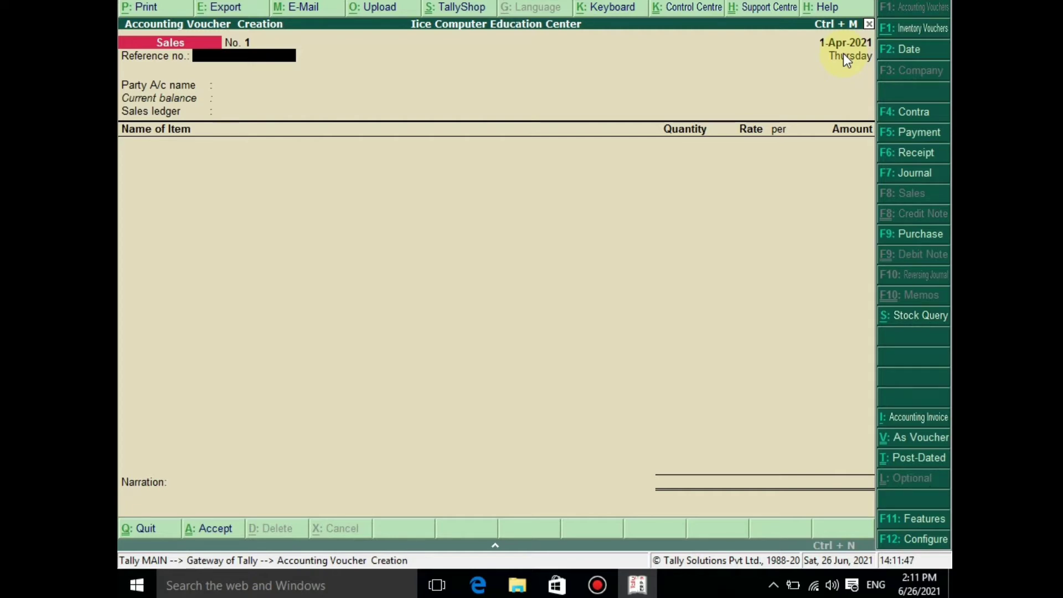
Quit the blank sales voucher and examine the company's balance sheet in detailed form
key(Escape)
key(y)
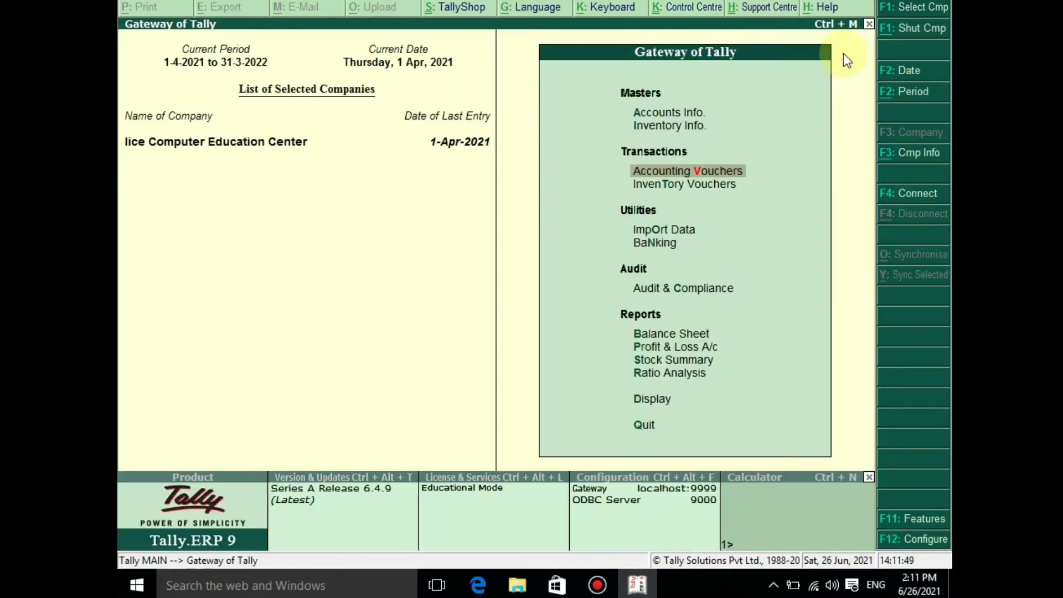
key(Down)
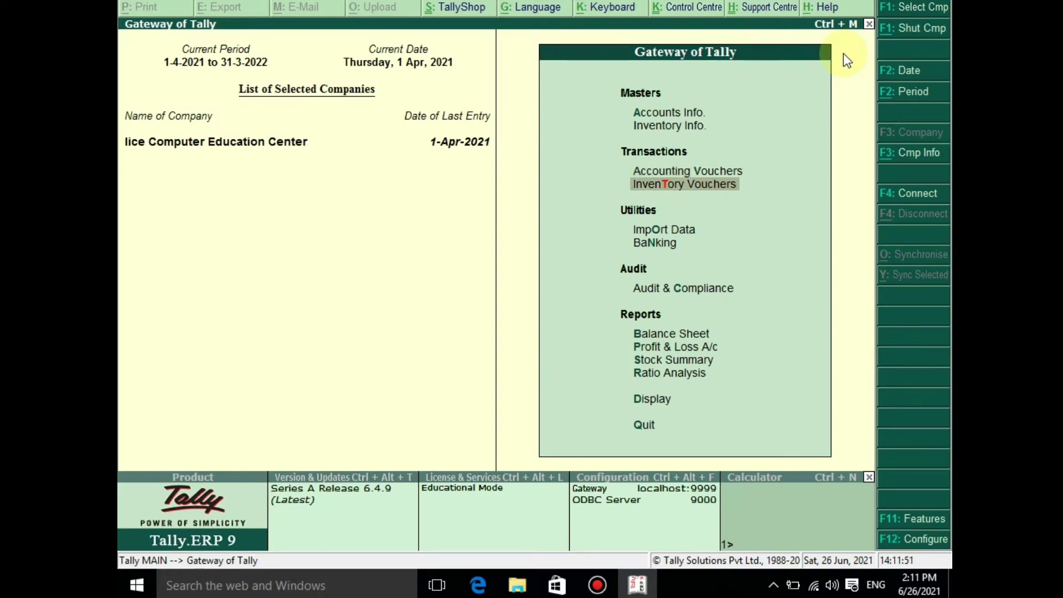
key(Down)
key(Down)
key(Down)
key(Down)
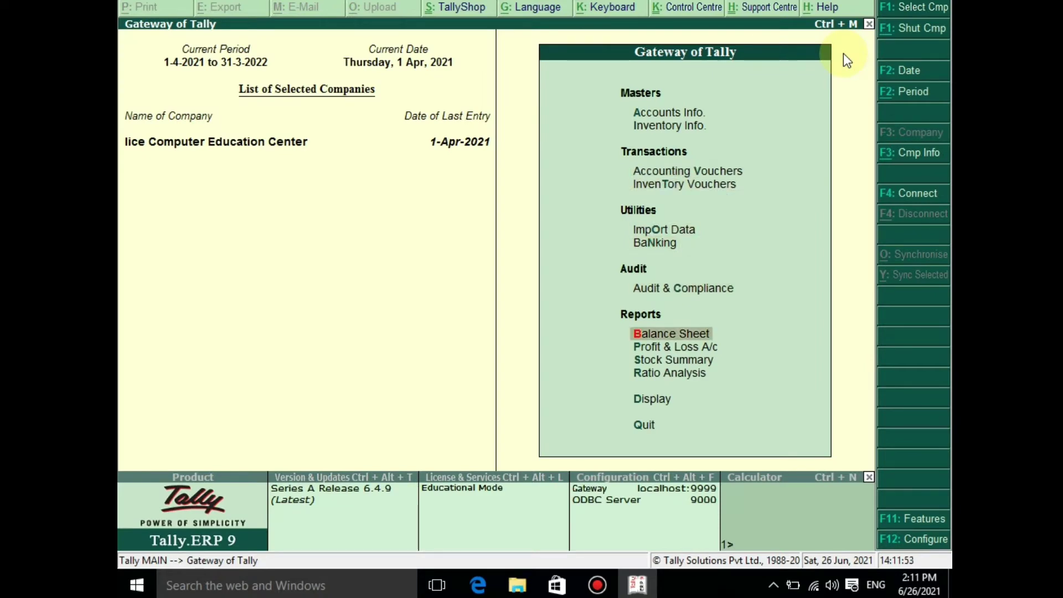
key(Return)
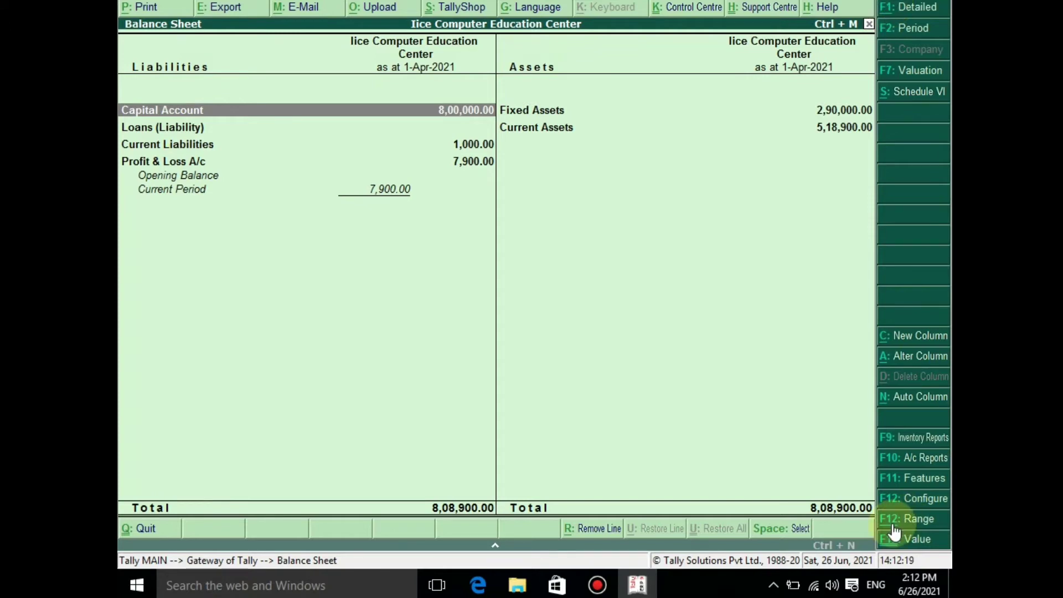
key(alt+F1)
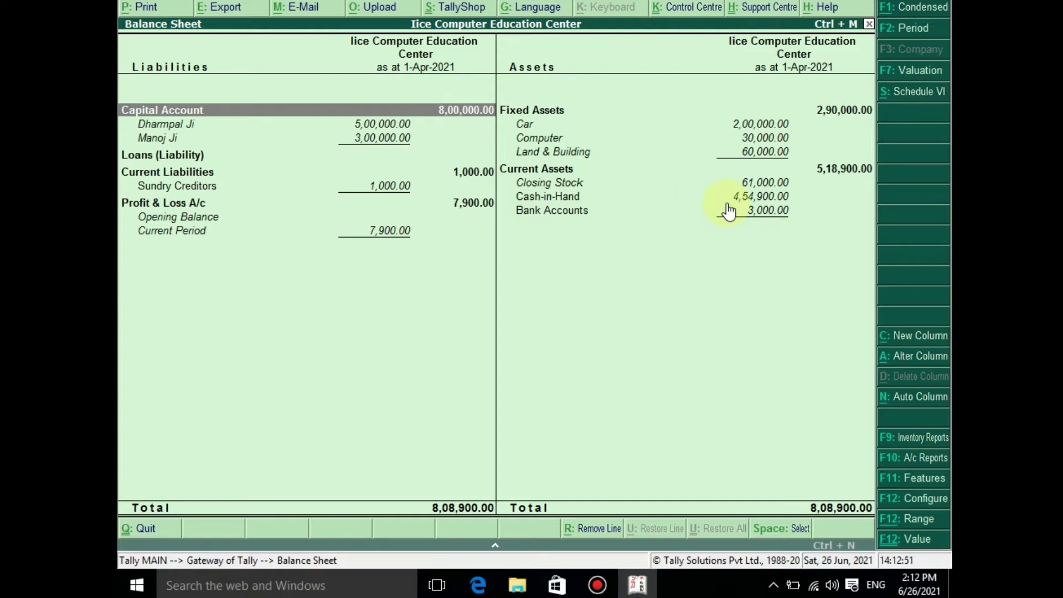
Close the balance sheet and reopen accounting voucher creation for the Sales voucher
key(Escape)
key(Up)
key(Up)
key(Up)
key(Up)
key(Up)
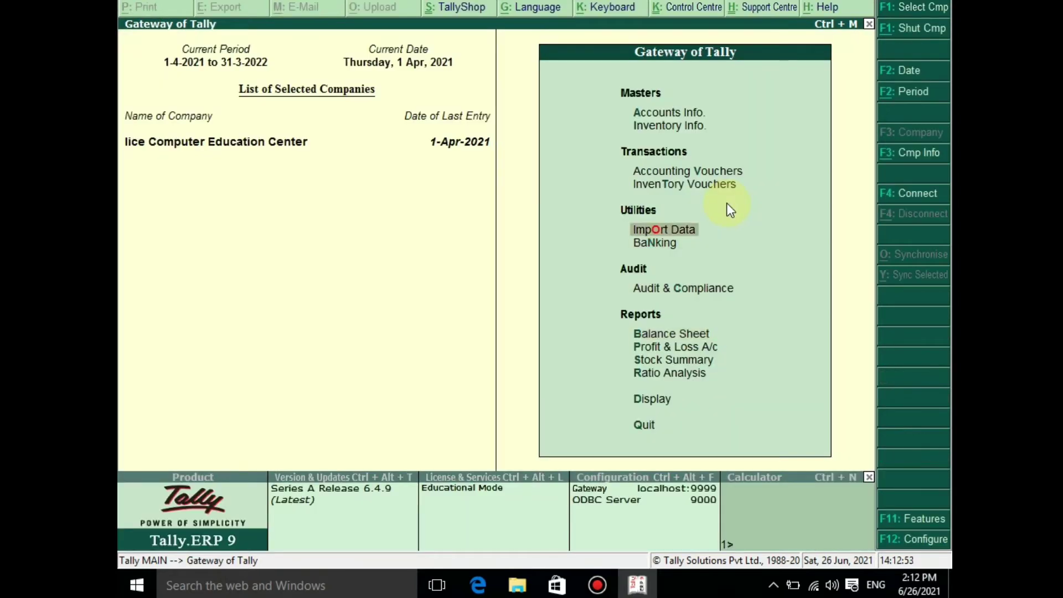
key(Return)
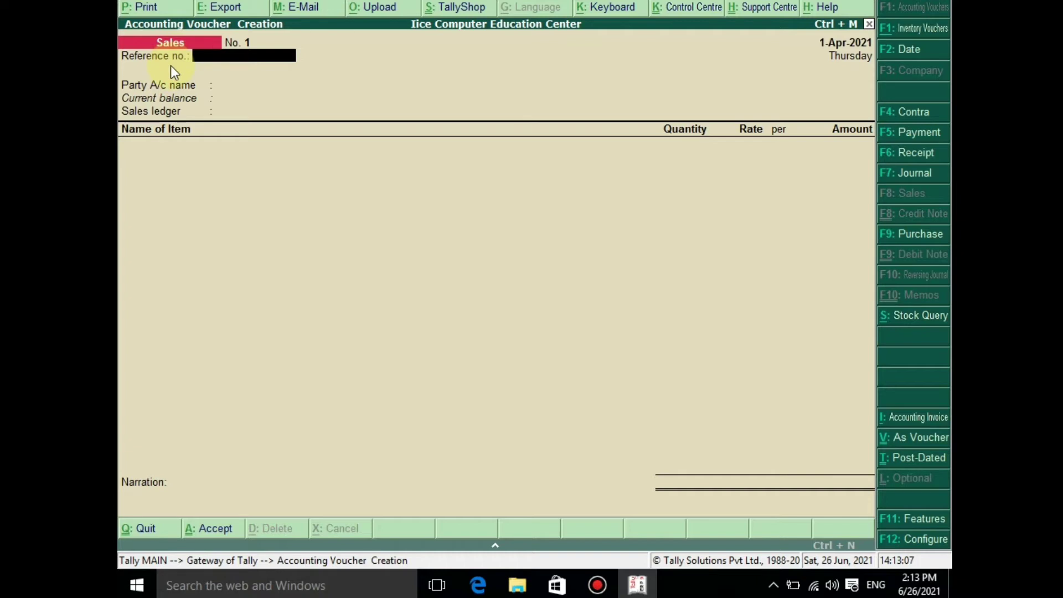
Enter reference number 1 for the sales voucher and choose Cash as the party account
text(1)
key(Return)
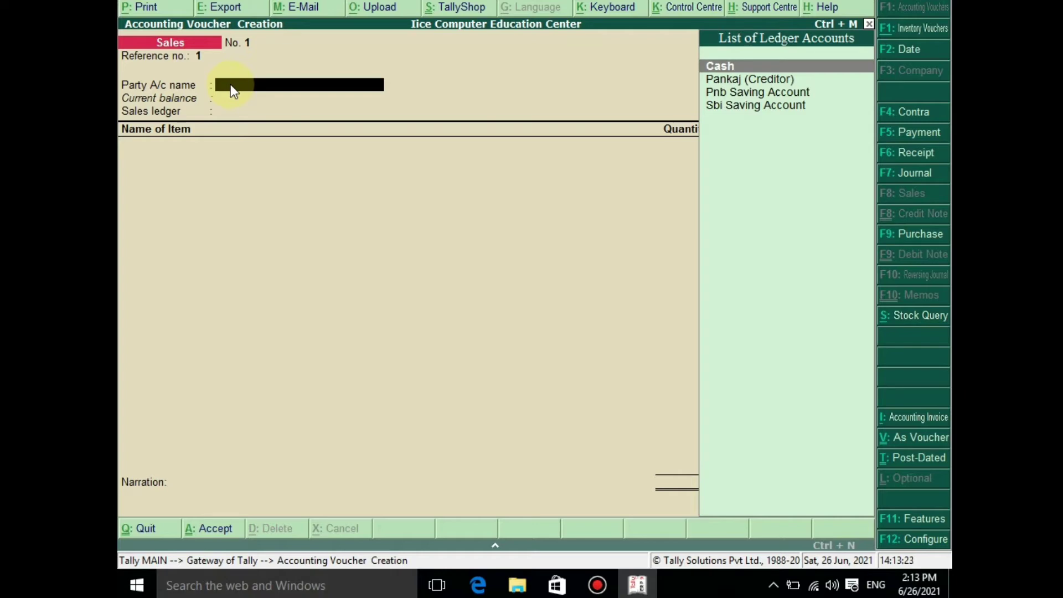
key(Return)
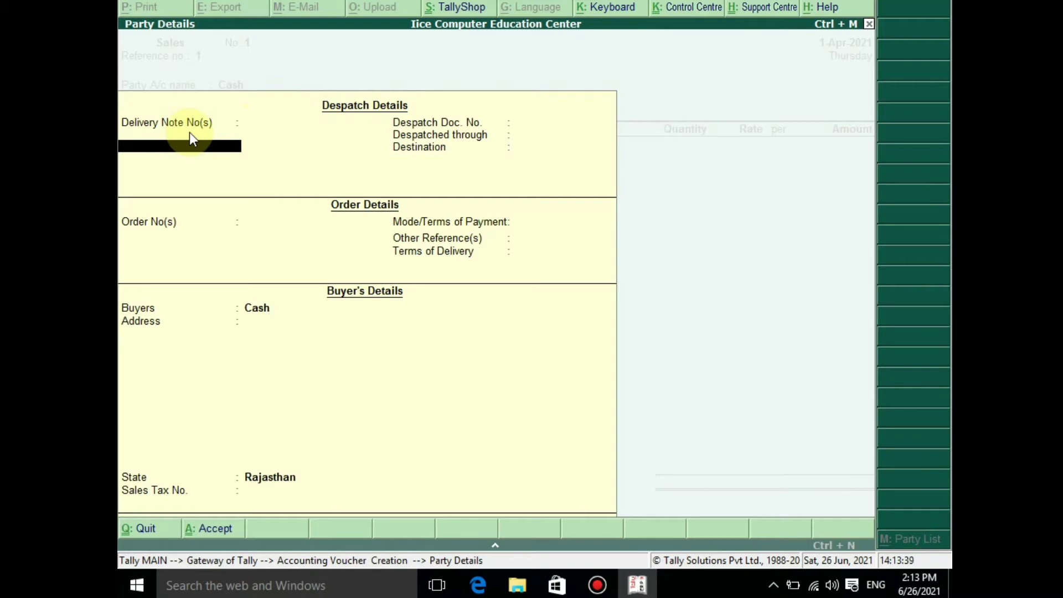
In the despatch details, enter delivery note number 52522555 dated 1-Apr-2021 and despatch document number 255444
text(52522555)
key(Return)
key(Return)
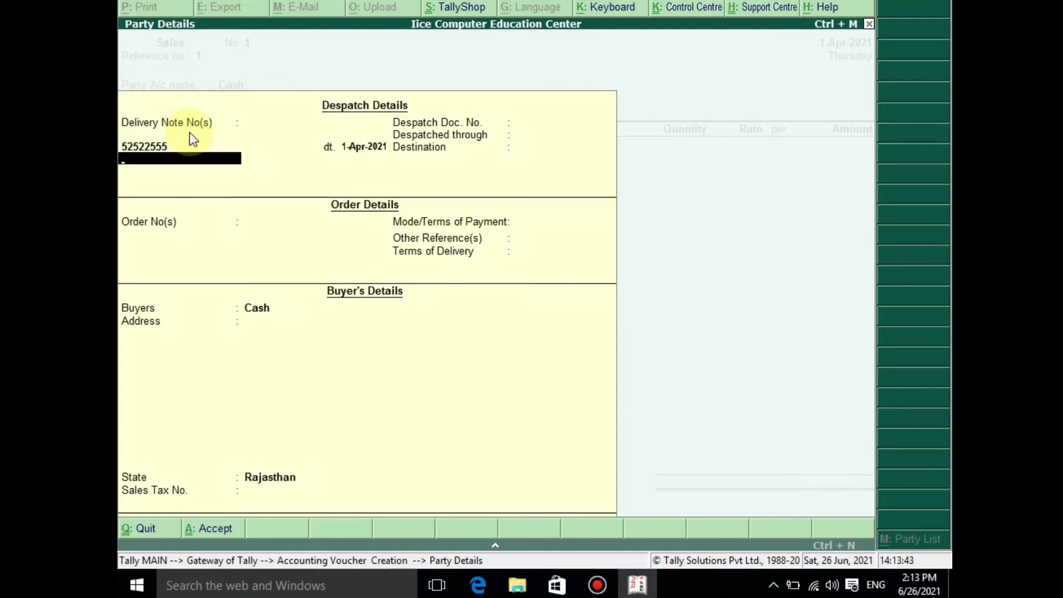
key(Return)
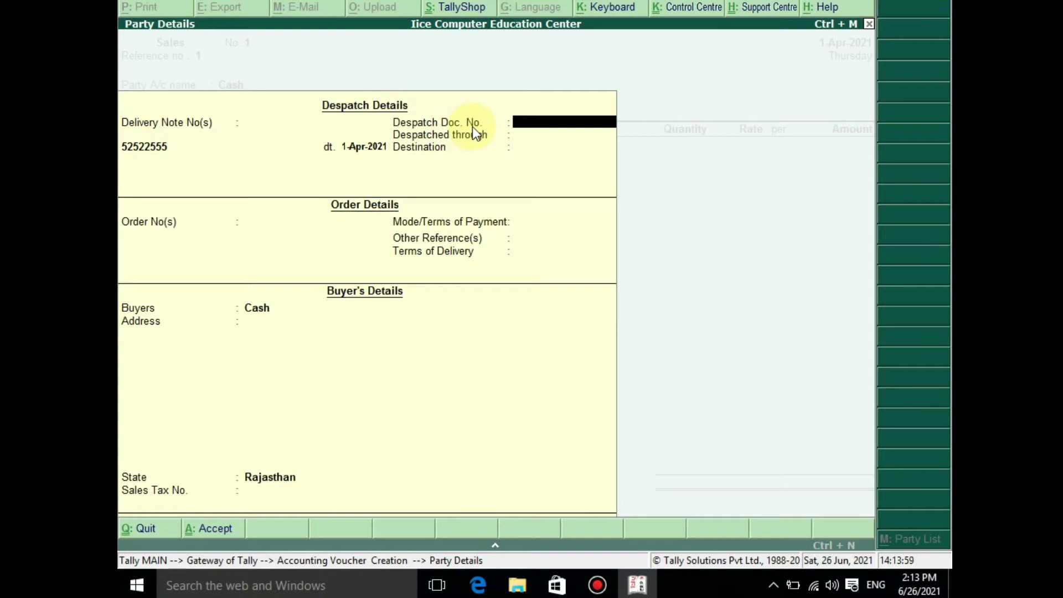
text(255444)
key(Return)
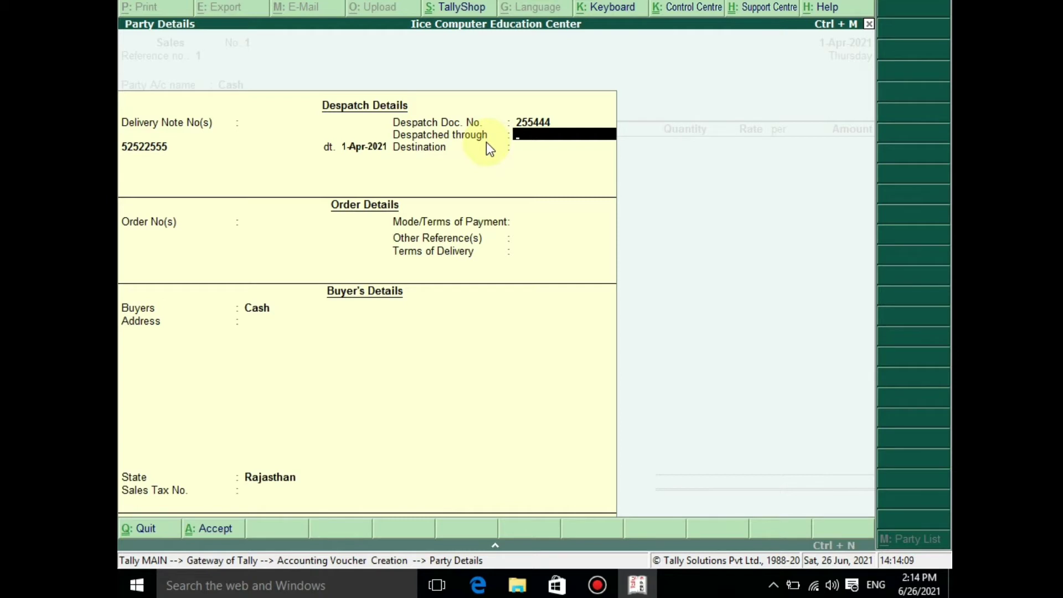
Set the despatch method to Transport and the destination to Sikar
text(Trans)
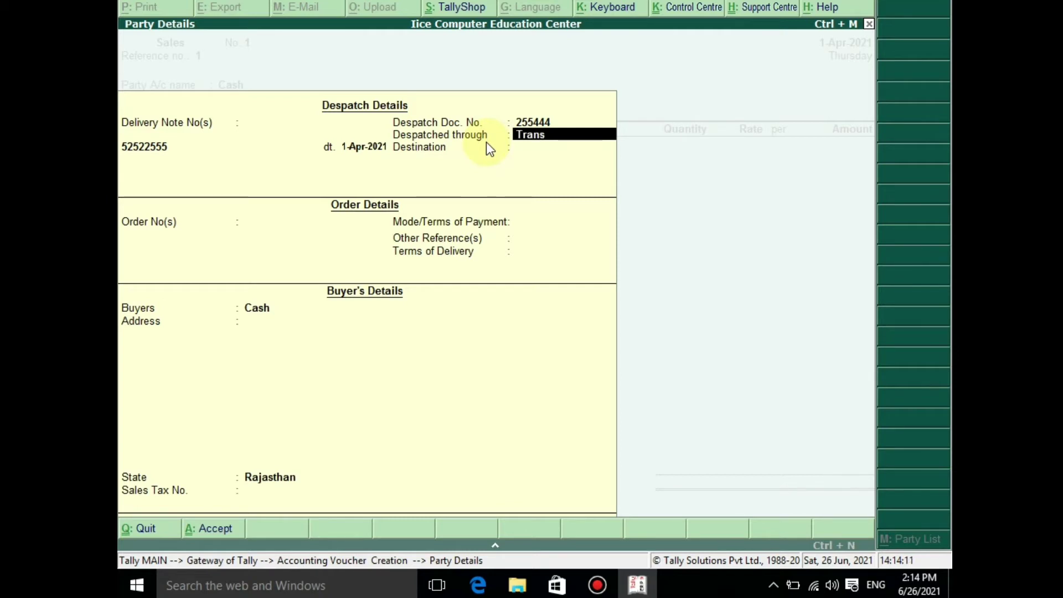
text(port)
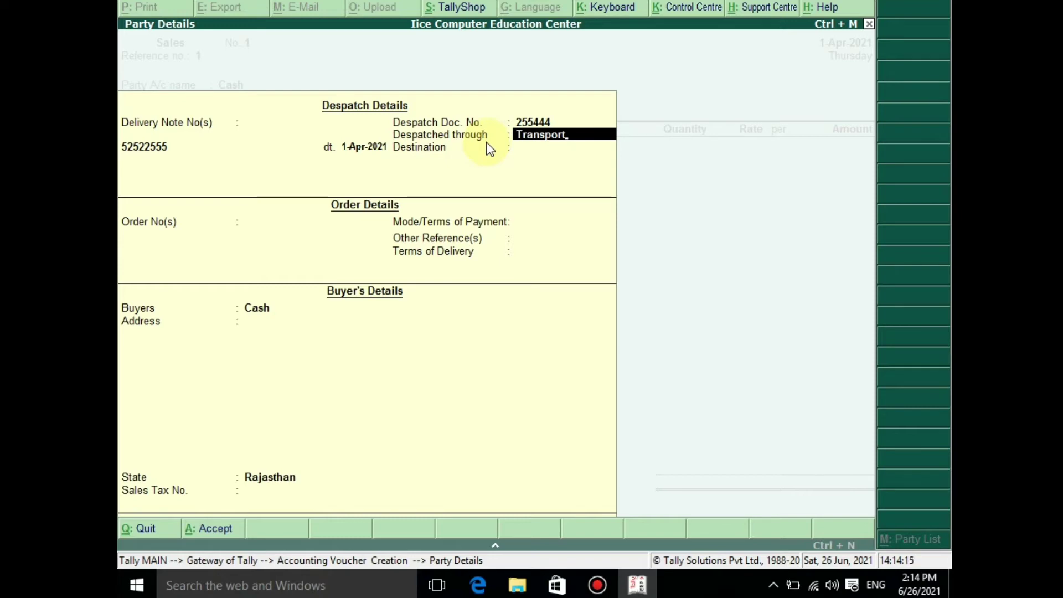
key(Return)
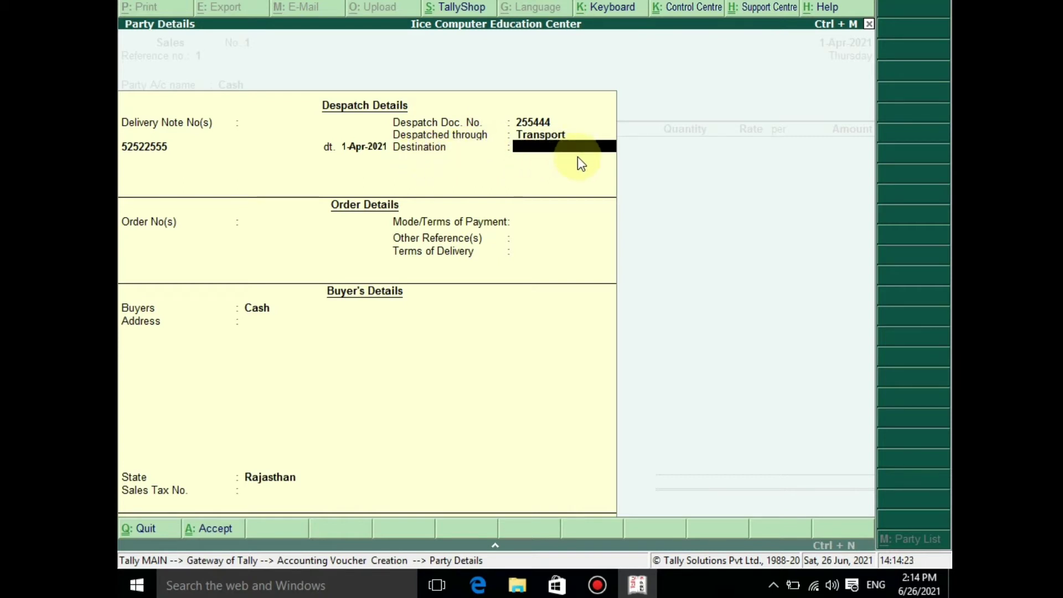
text(Sikar)
key(Return)
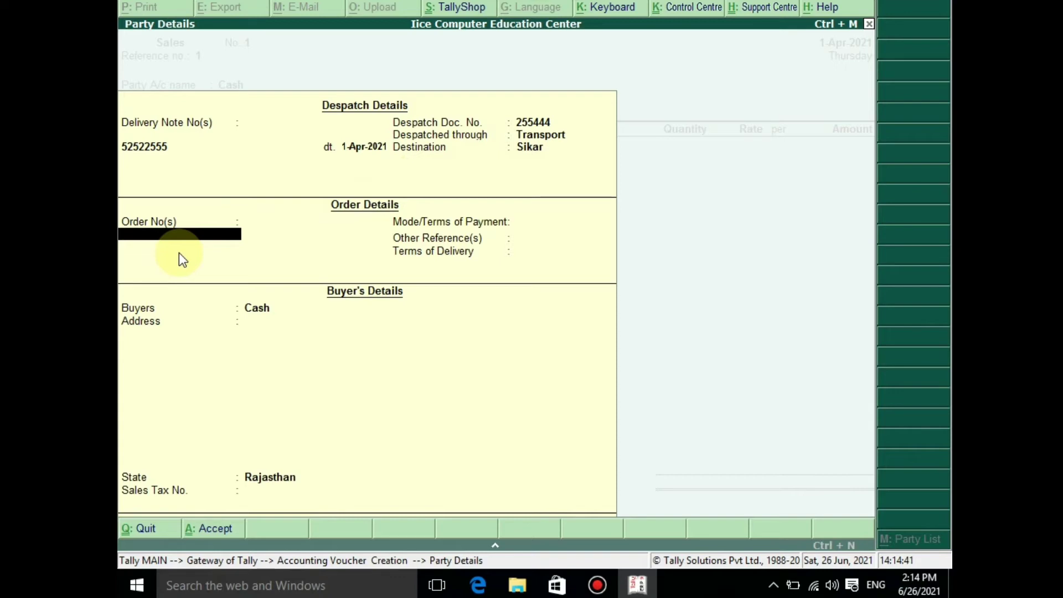
Leave the order details blank and fill in the buyer's name and address, with Rajasthan as the state and no sales tax number
key(Return)
key(Return)
key(Return)
key(Return)
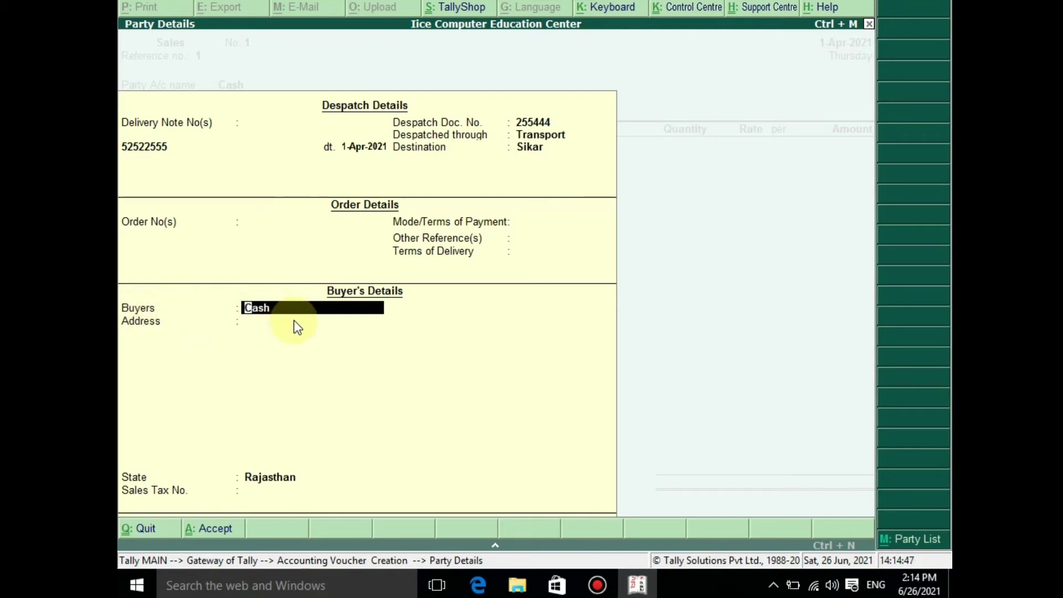
text(Sunil)
key(Return)
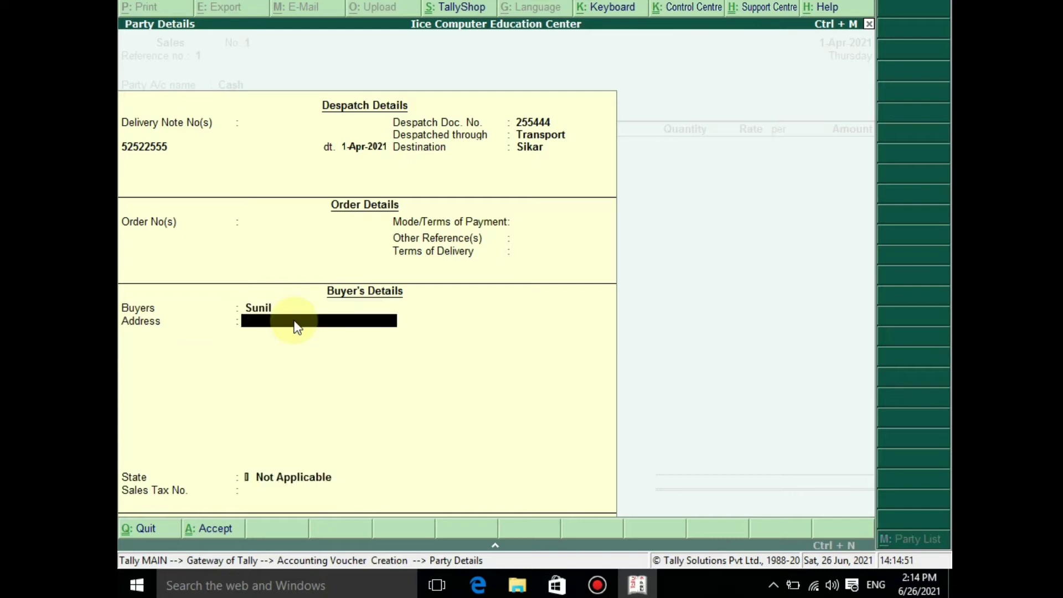
text(Sikar)
key(Return)
key(Return)
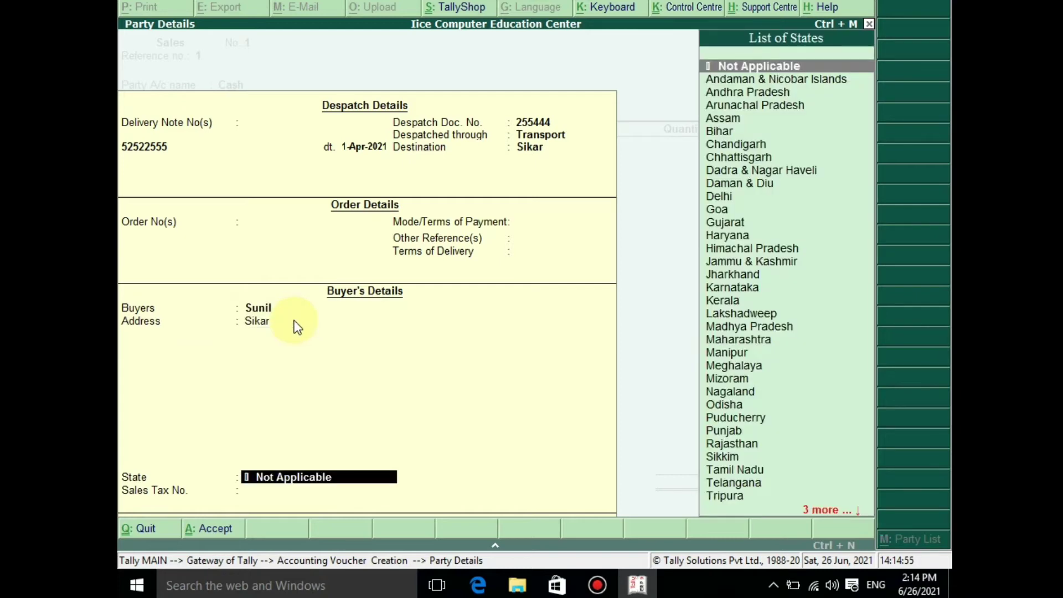
text(ra)
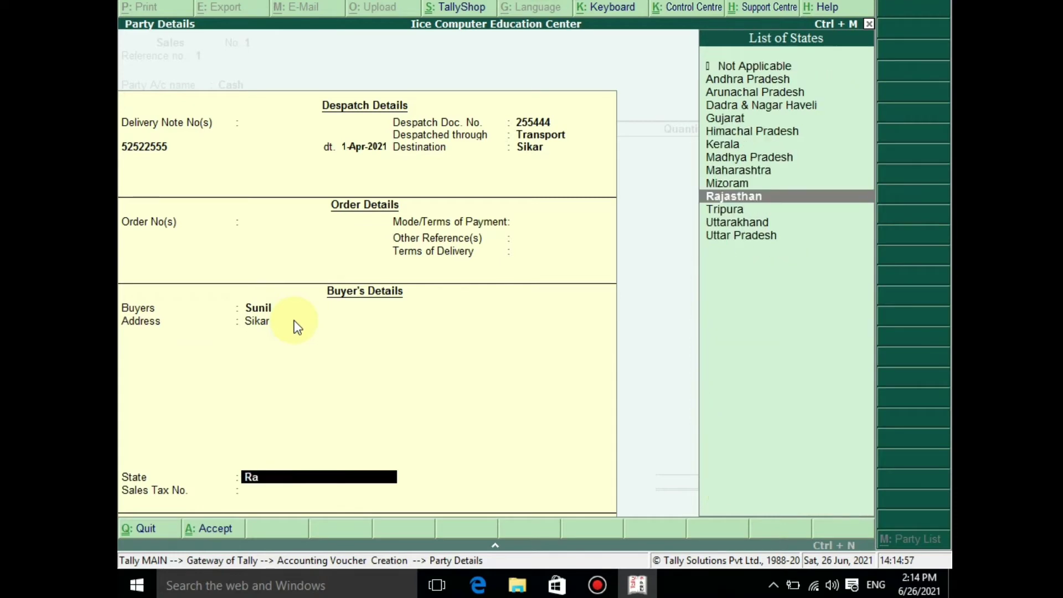
key(Return)
key(Return)
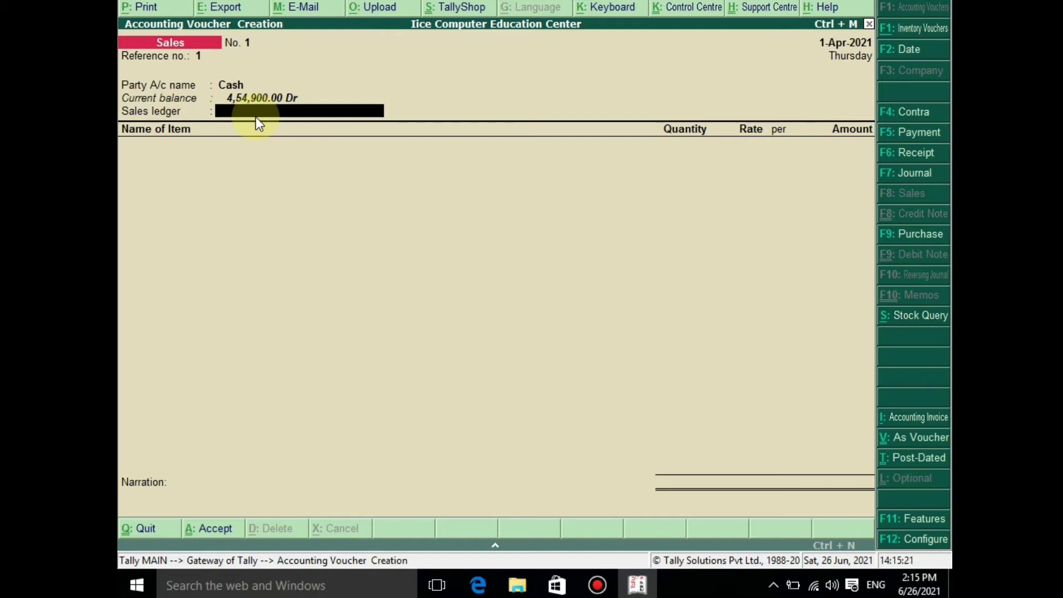
Create the sales ledger "Sales A/c" under Sales Accounts, with inventory values affected set to Yes and ledger type Not Applicable
key(alt+c)
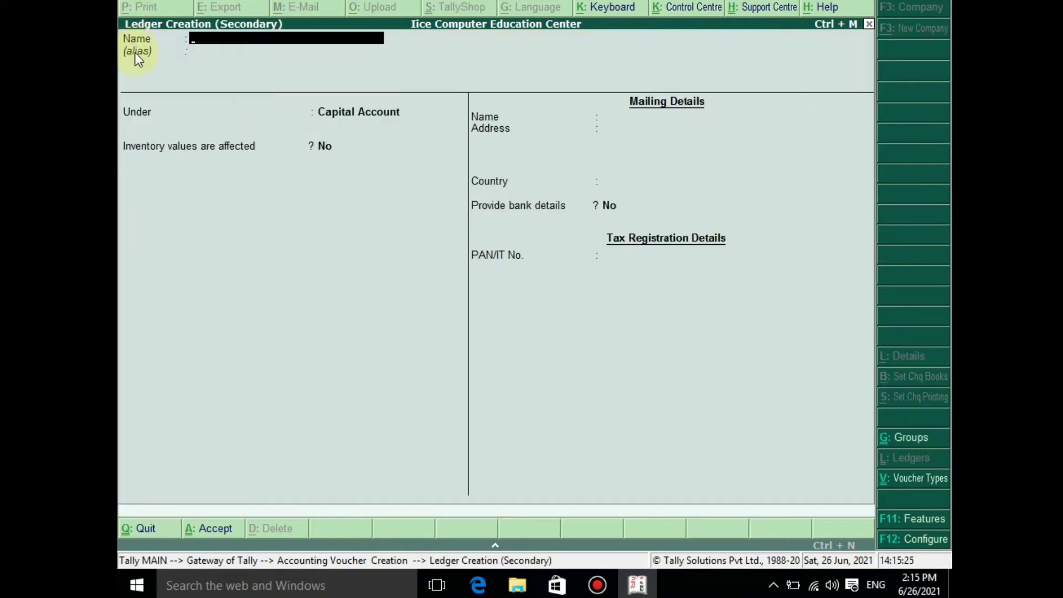
text(Sales A/c)
key(Return)
key(Return)
text(Sal)
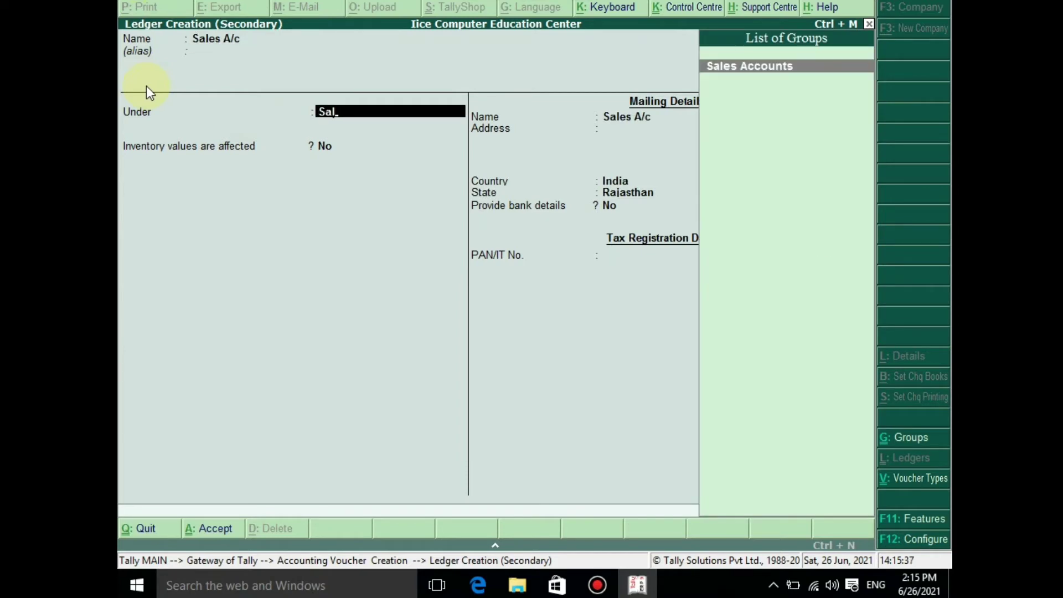
key(Return)
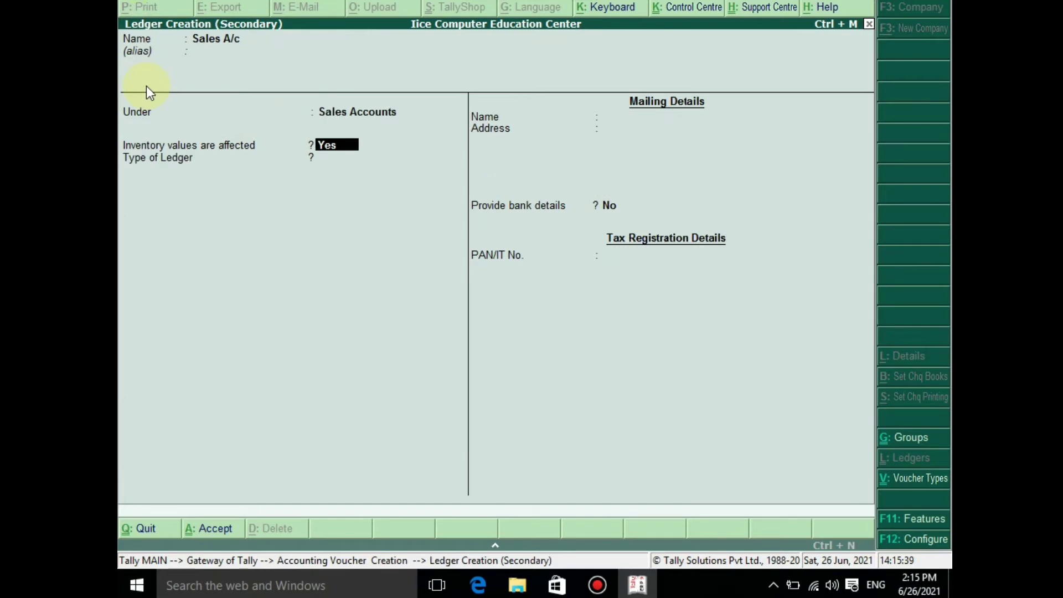
key(Return)
key(Return)
key(Return)
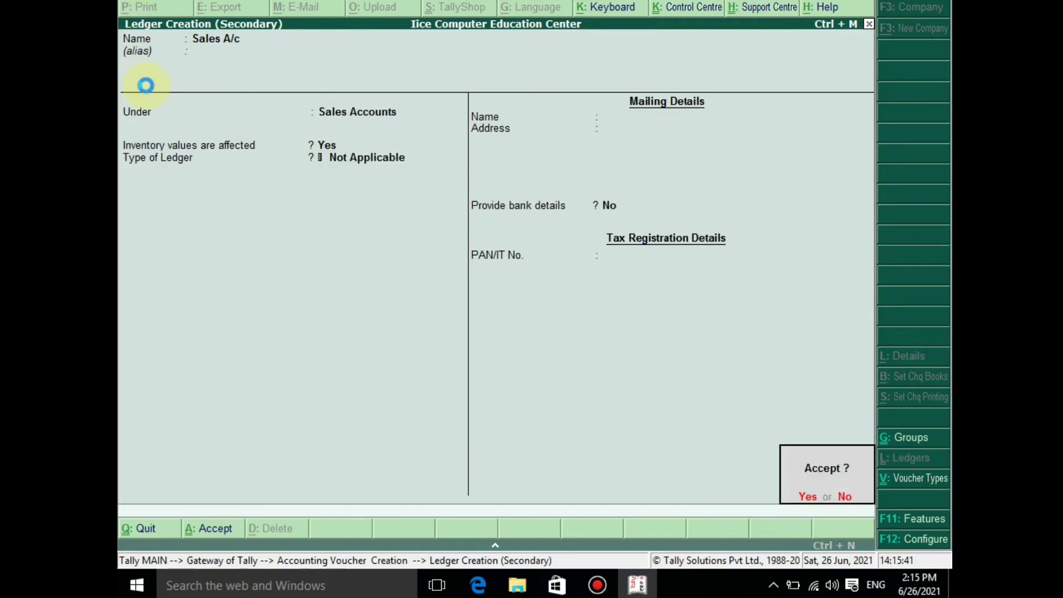
key(Return)
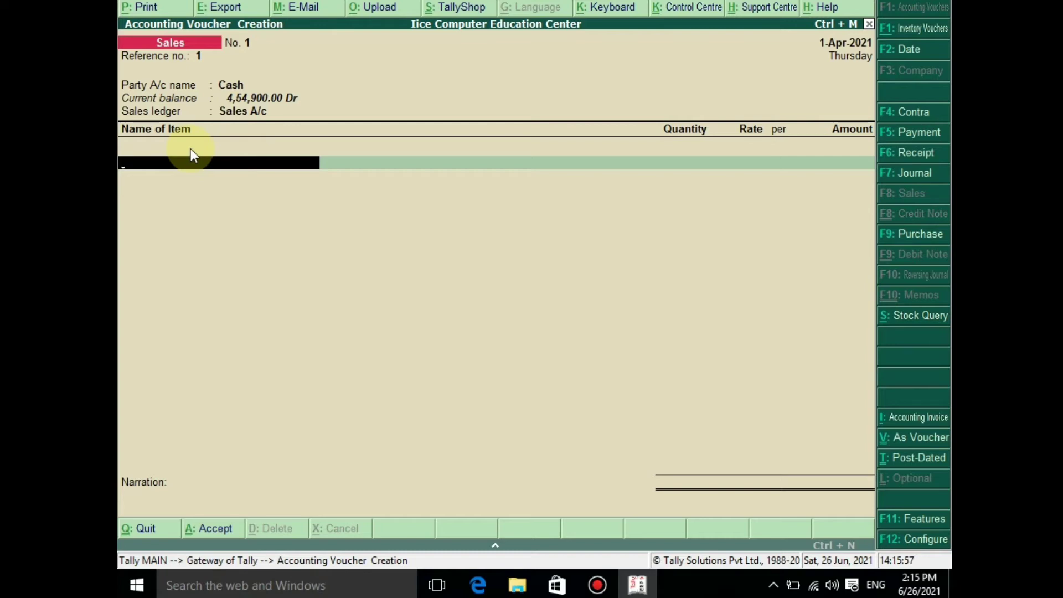
Add the stock item Cpu P4 to the voucher with quantity 2 pic at a rate of 6,500 per pic
text(Cp)
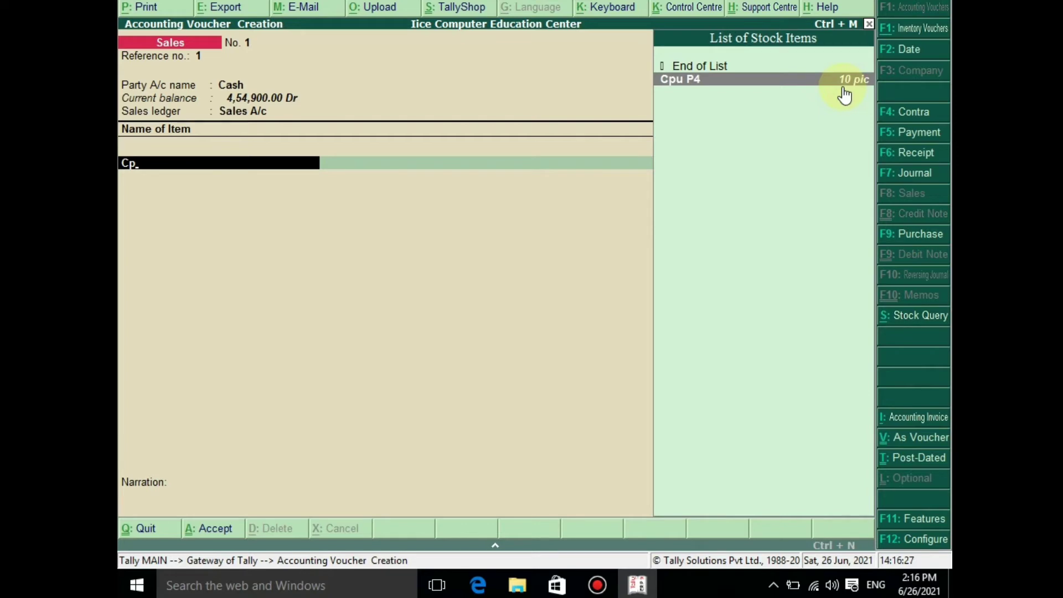
key(Return)
text(2)
key(Return)
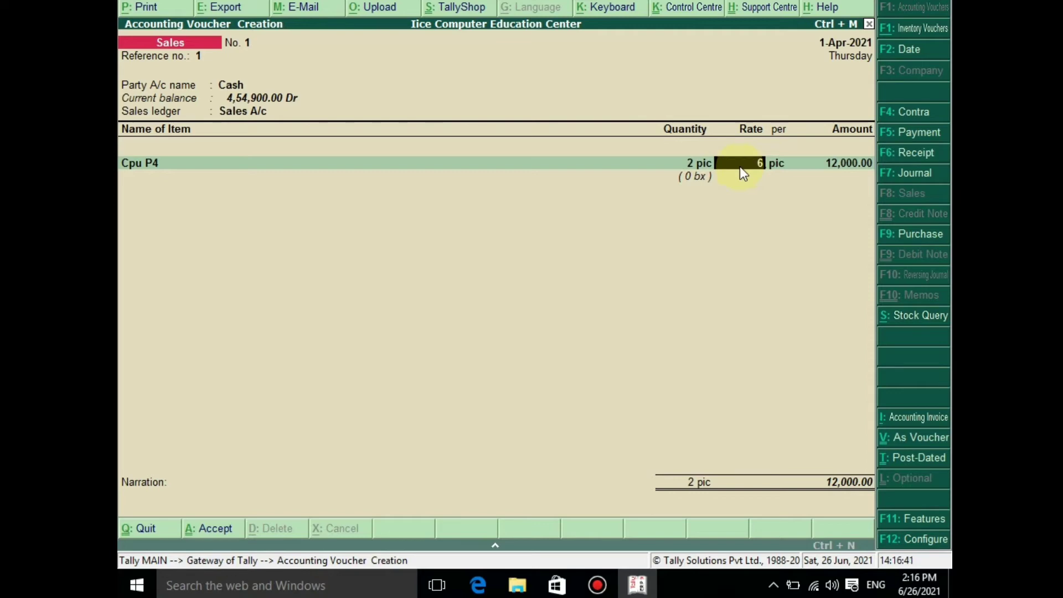
key(Return)
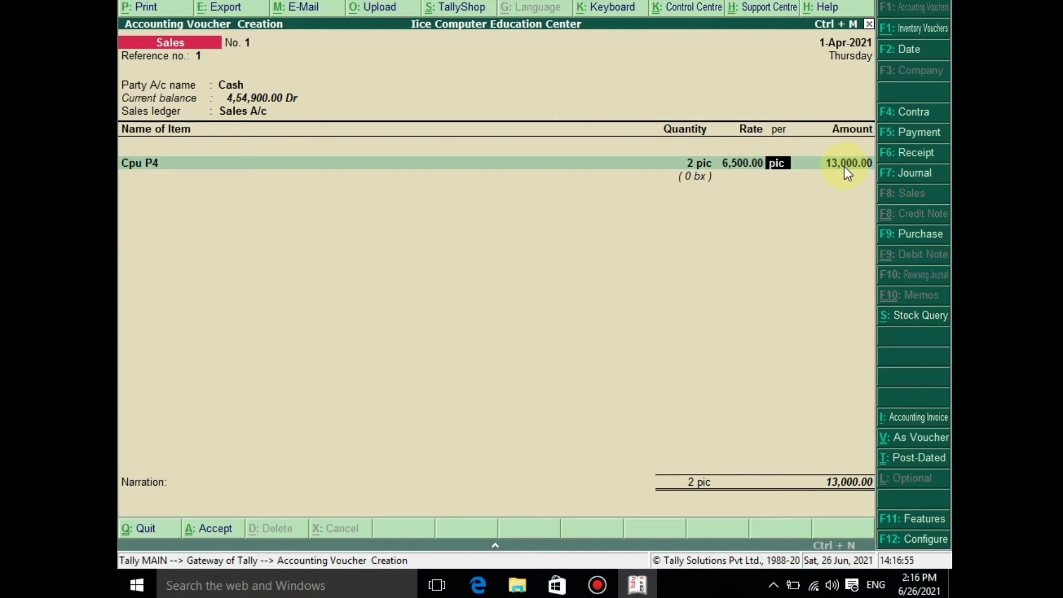
key(Return)
key(Return)
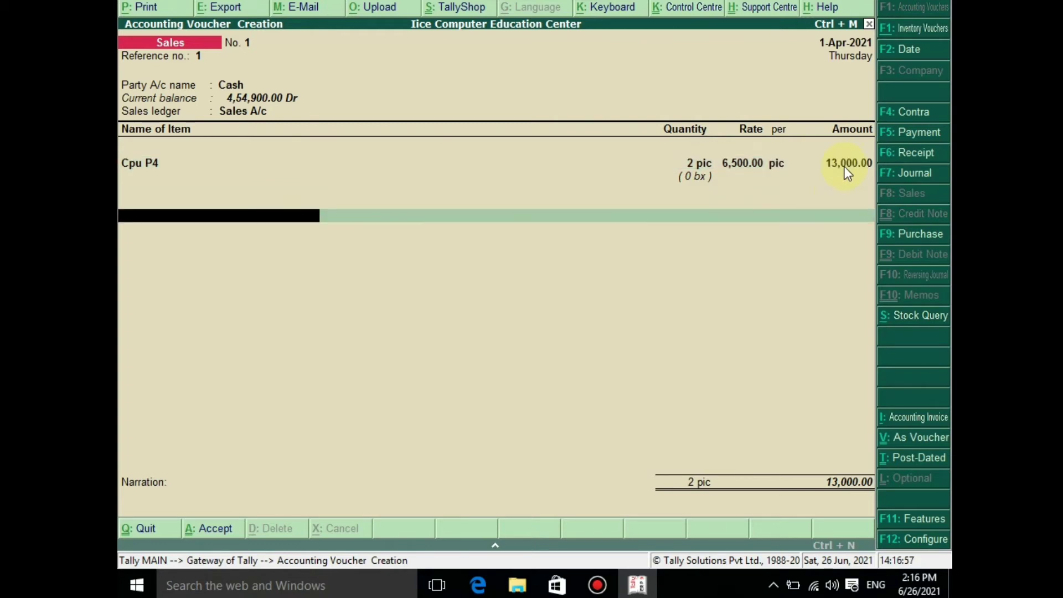
End the item list, leave the narration blank and save the cash sales voucher
key(Return)
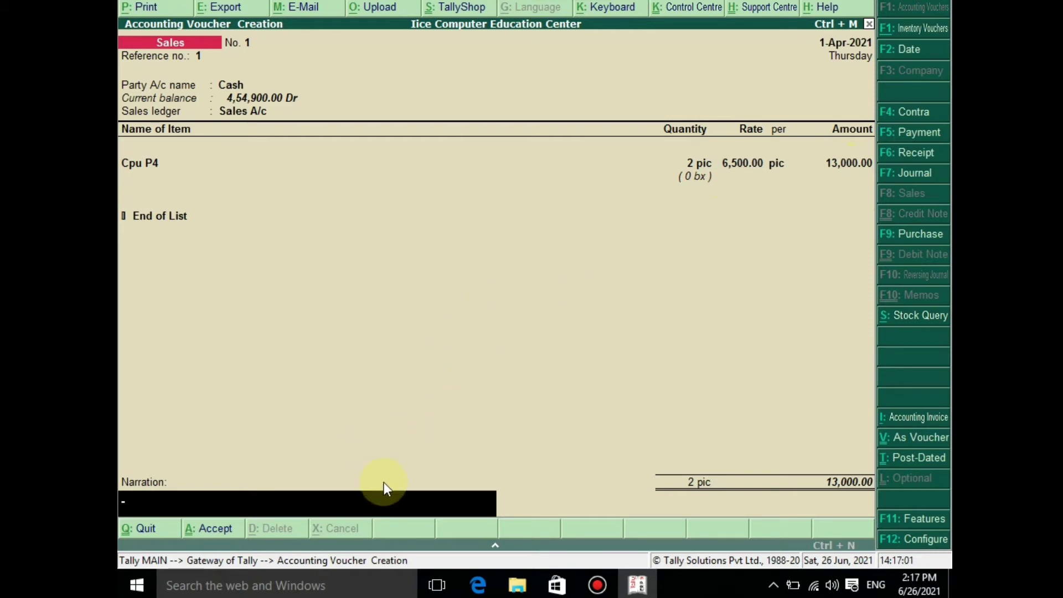
key(Return)
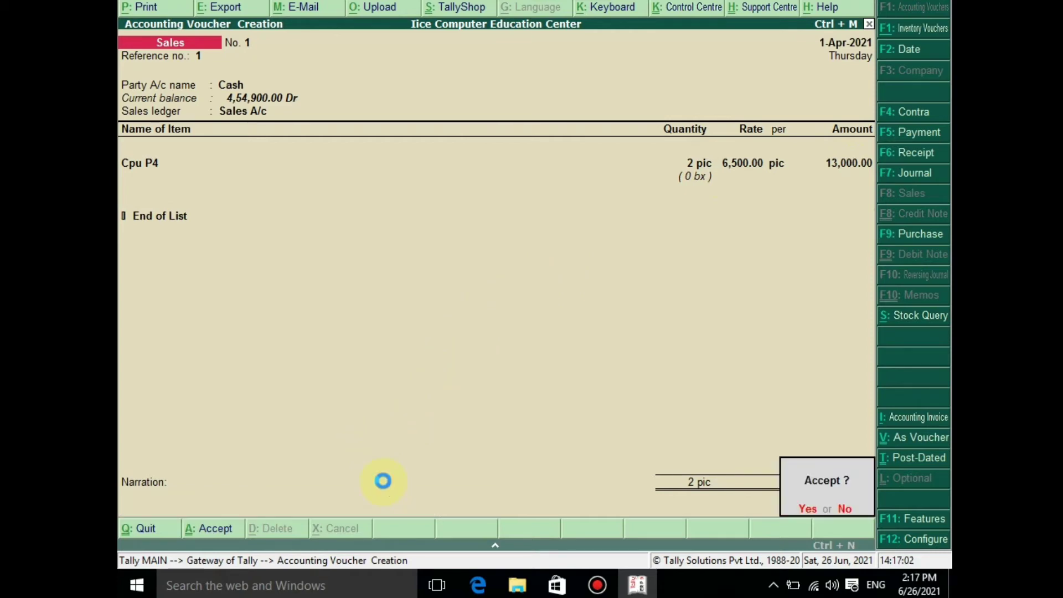
key(Return)
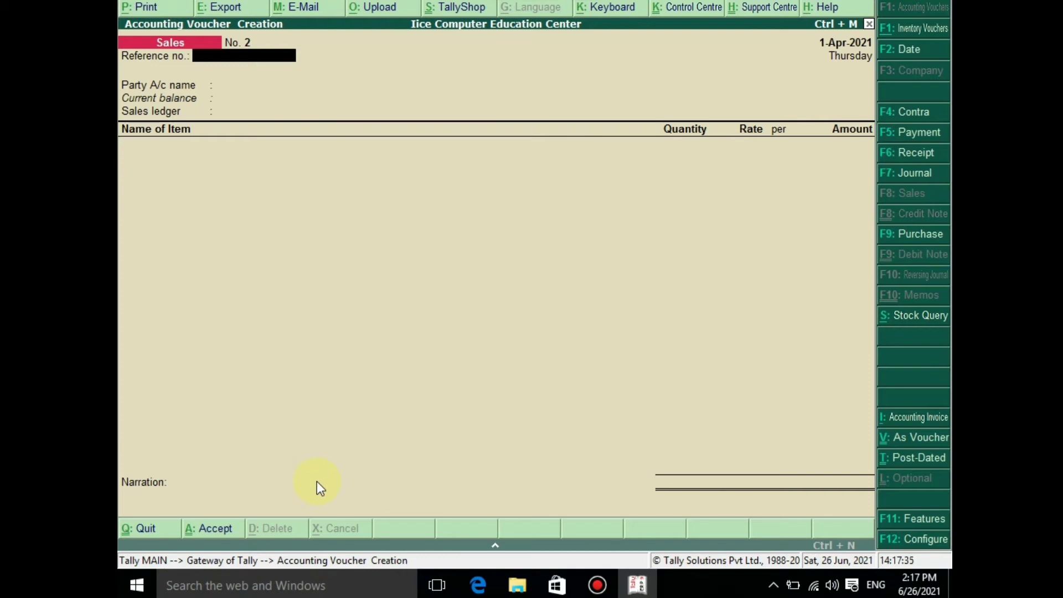
Leave voucher entry and view the Profit & Loss A/c report in detailed form
key(Escape)
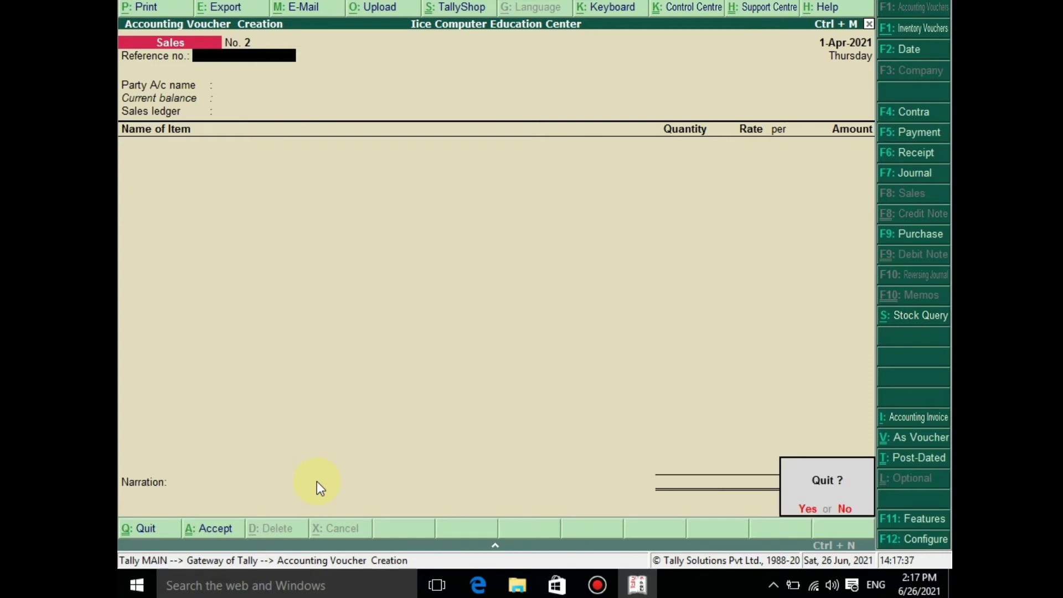
key(Return)
key(Down)
key(Down)
key(Down)
key(Down)
key(Down)
key(Down)
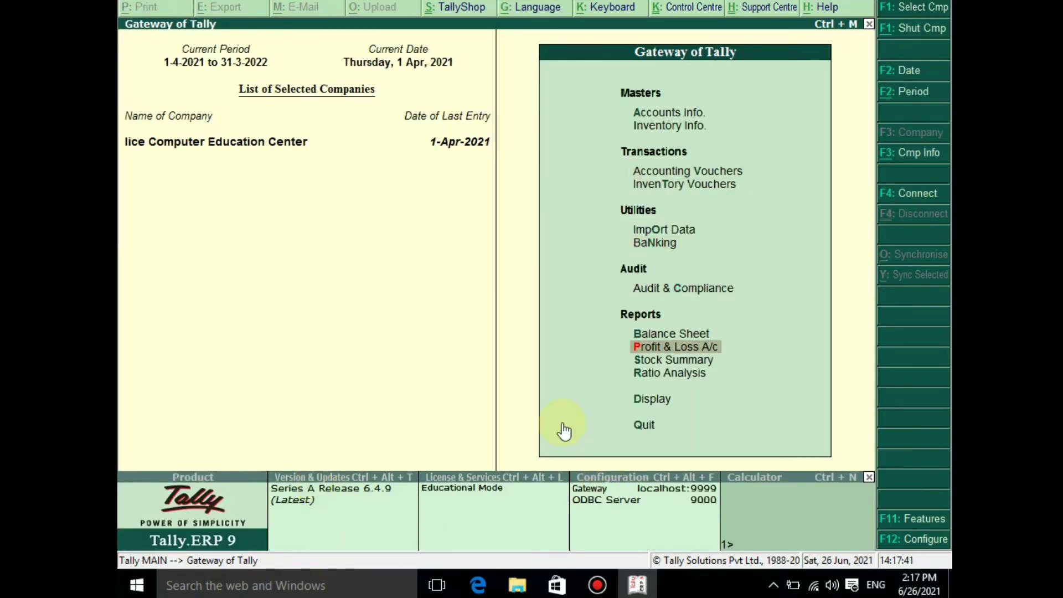
click(663, 350)
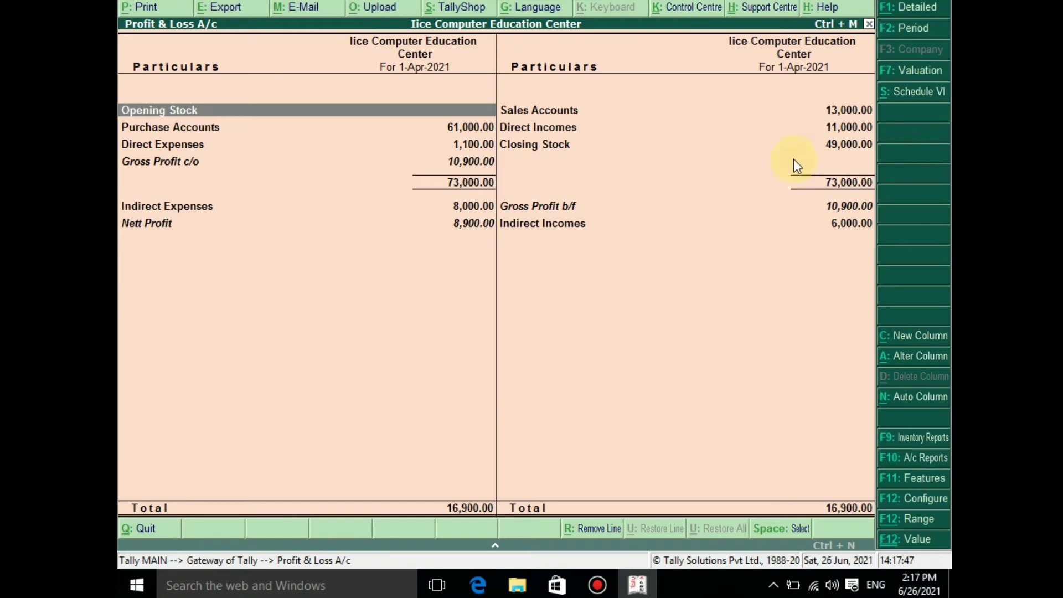
click(902, 8)
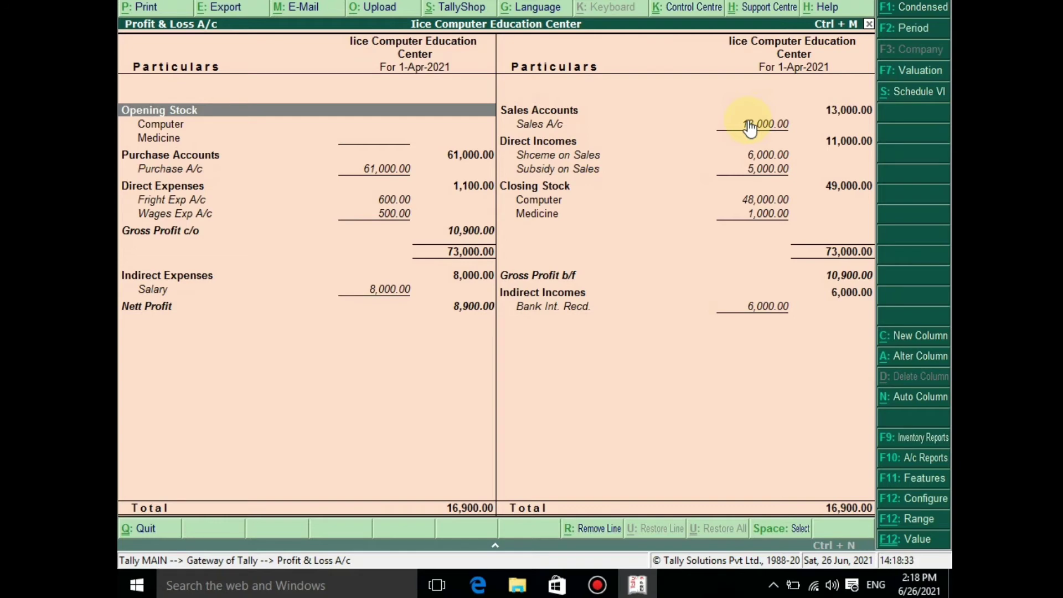
Close the Profit & Loss A/c and view the Balance Sheet in detailed form
key(Escape)
key(Up)
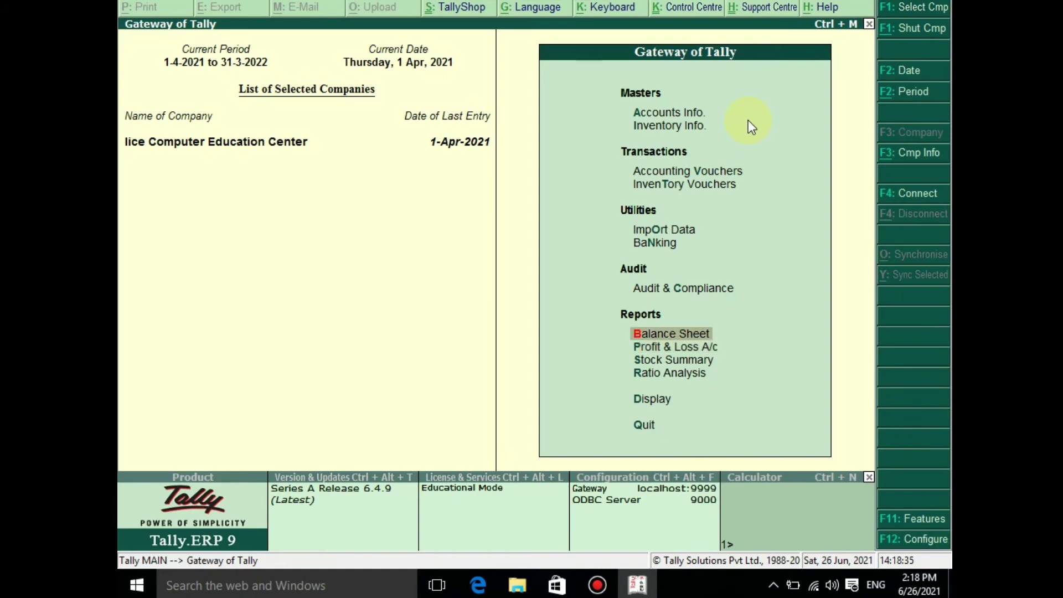
key(Return)
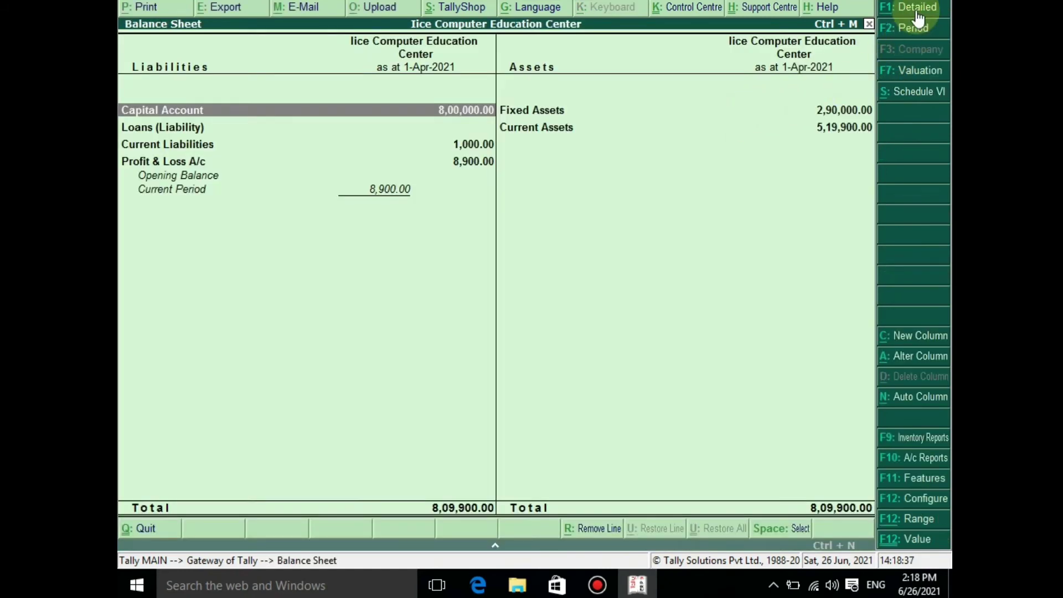
key(alt+F1)
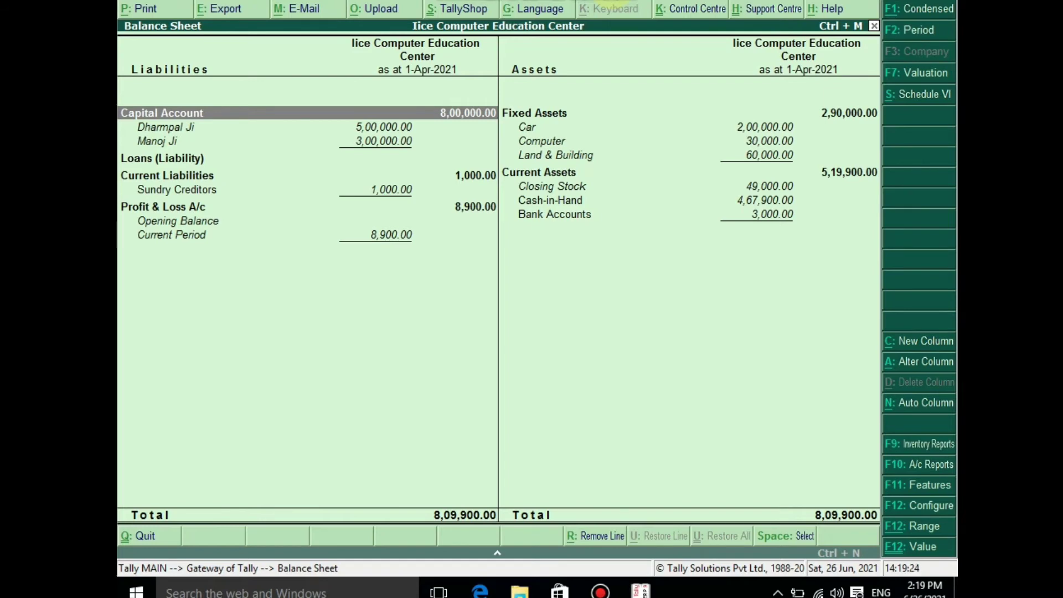
Leave the Balance Sheet and start a new sales voucher with reference number 2
key(Escape)
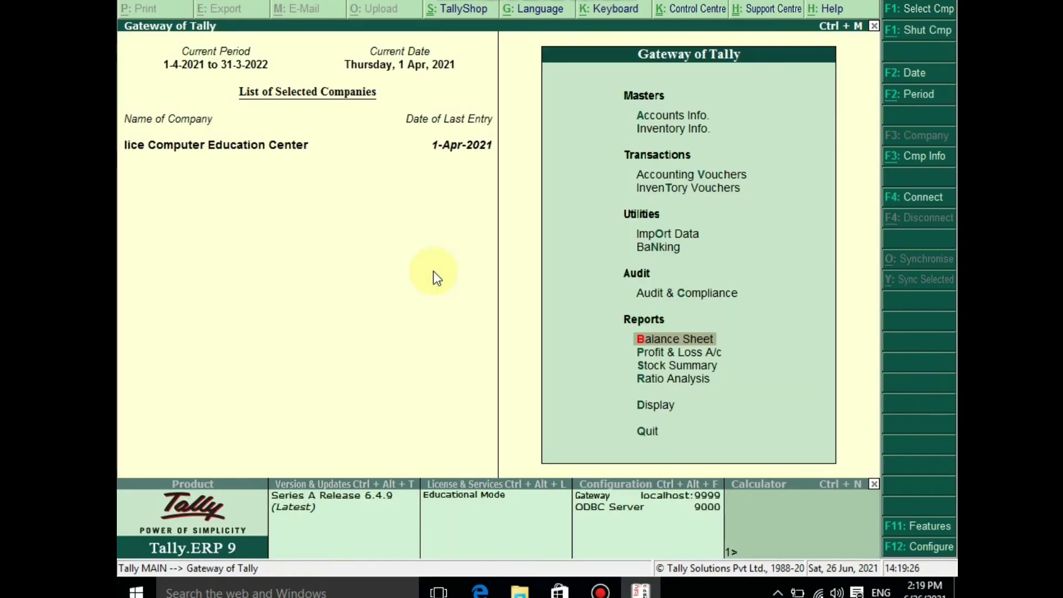
key(Up)
key(Up)
key(Up)
key(Up)
key(Up)
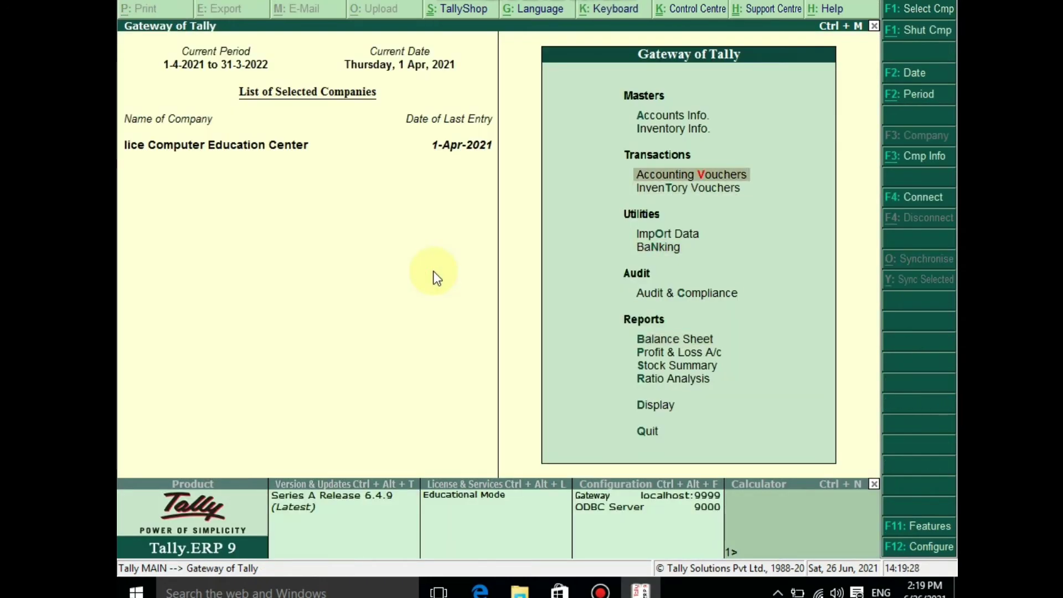
key(Return)
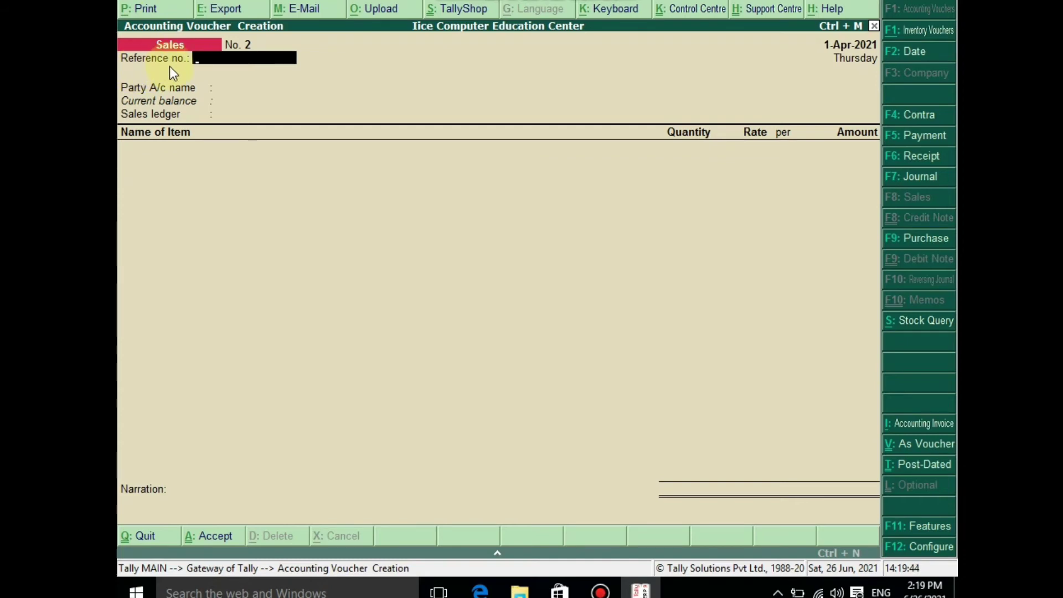
text(2)
key(Return)
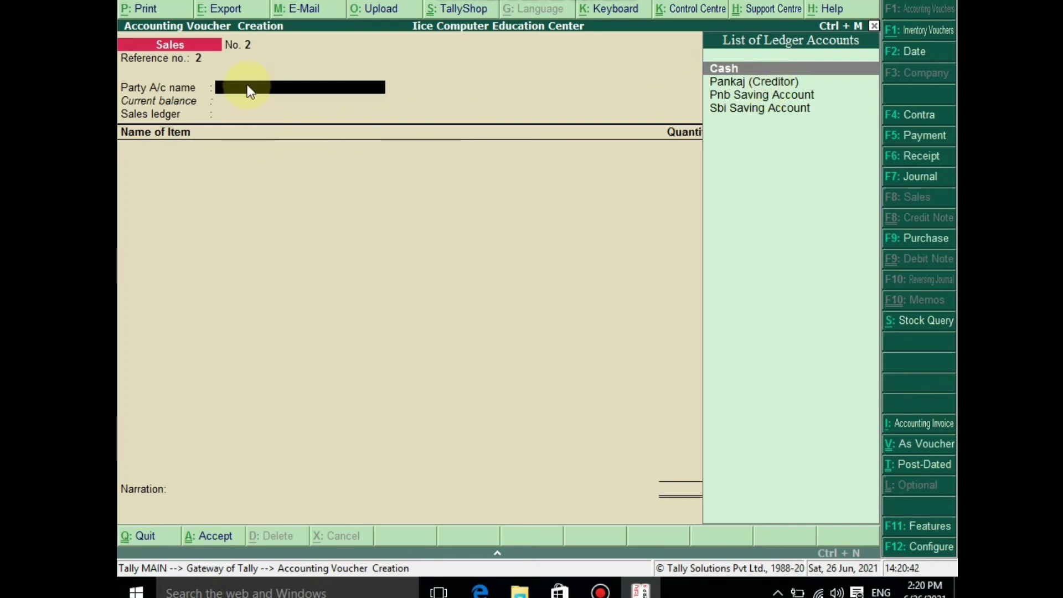
Start a new party ledger with the customer's name, no alias, and the group Sundry Debtors
key(alt+c)
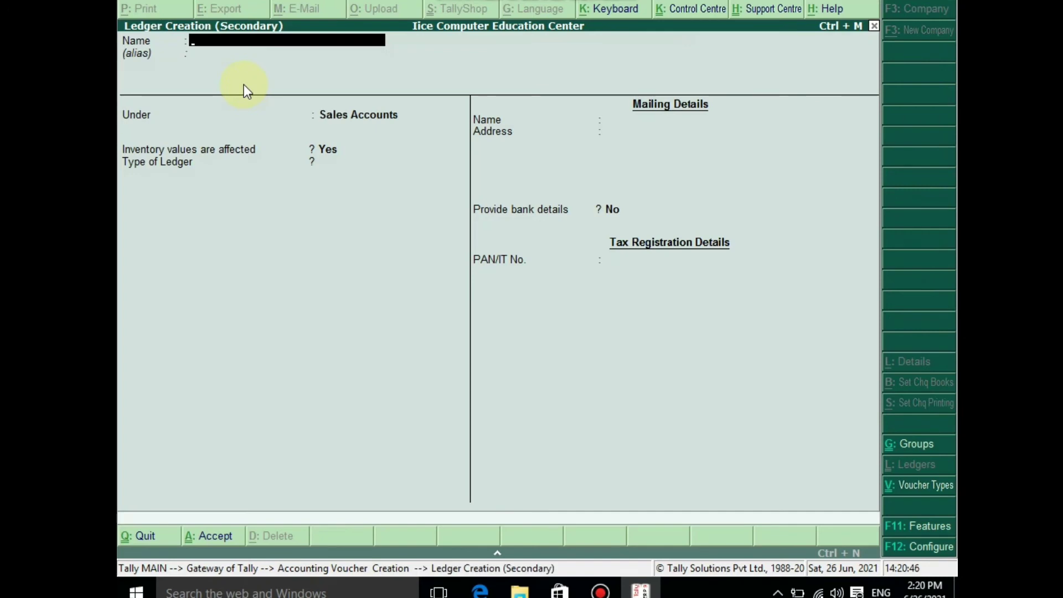
text(Naveen)
key(Return)
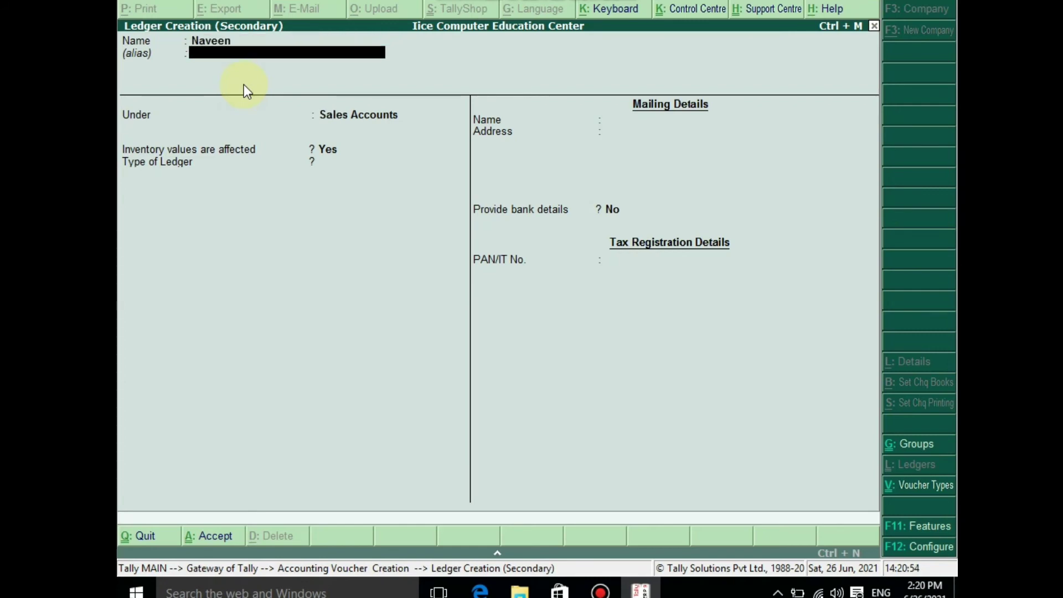
key(Return)
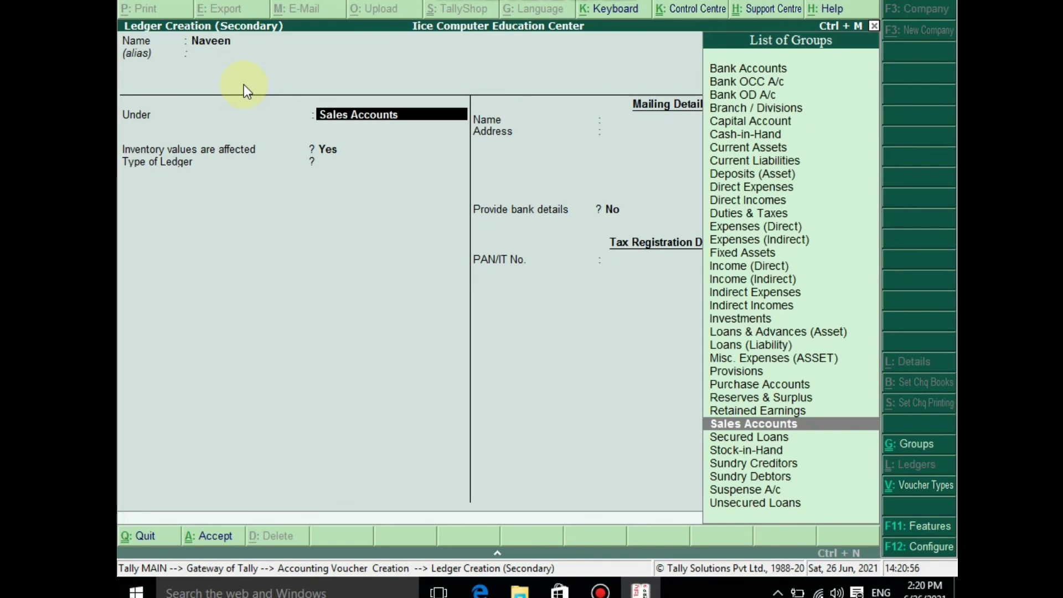
text(Sun)
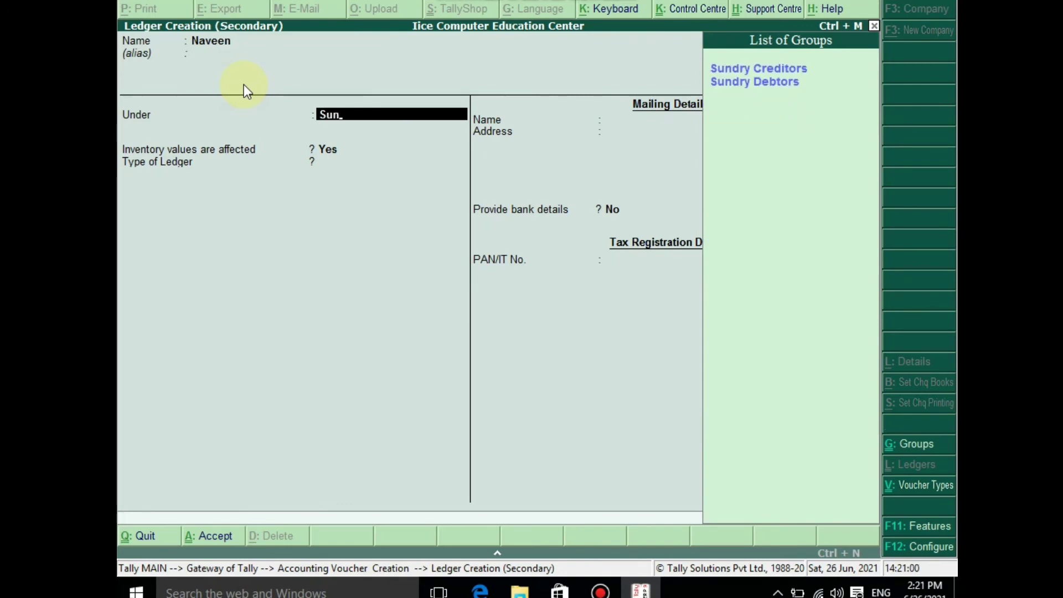
key(Down)
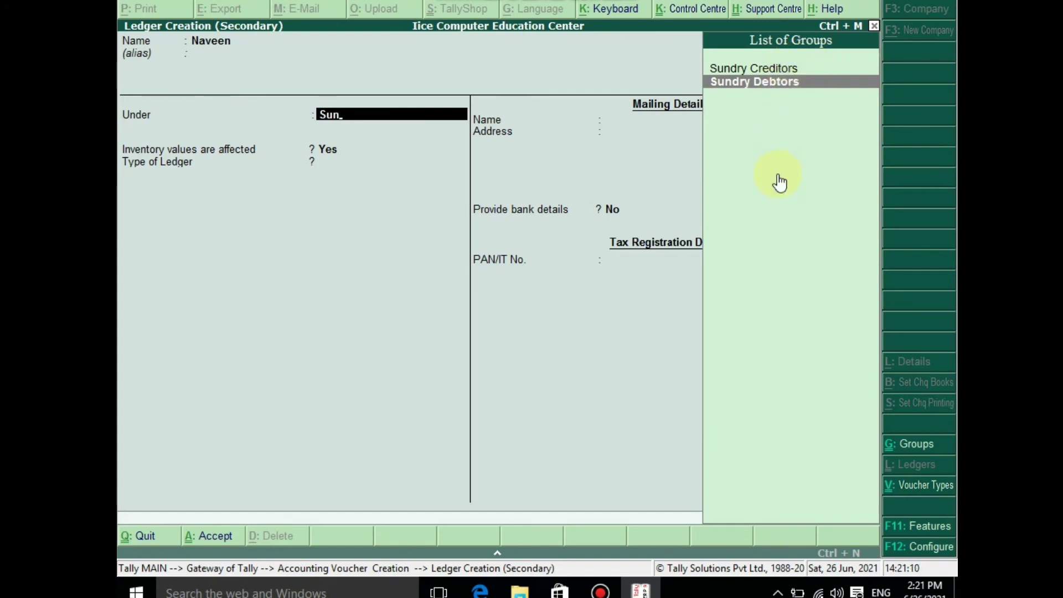
click(778, 91)
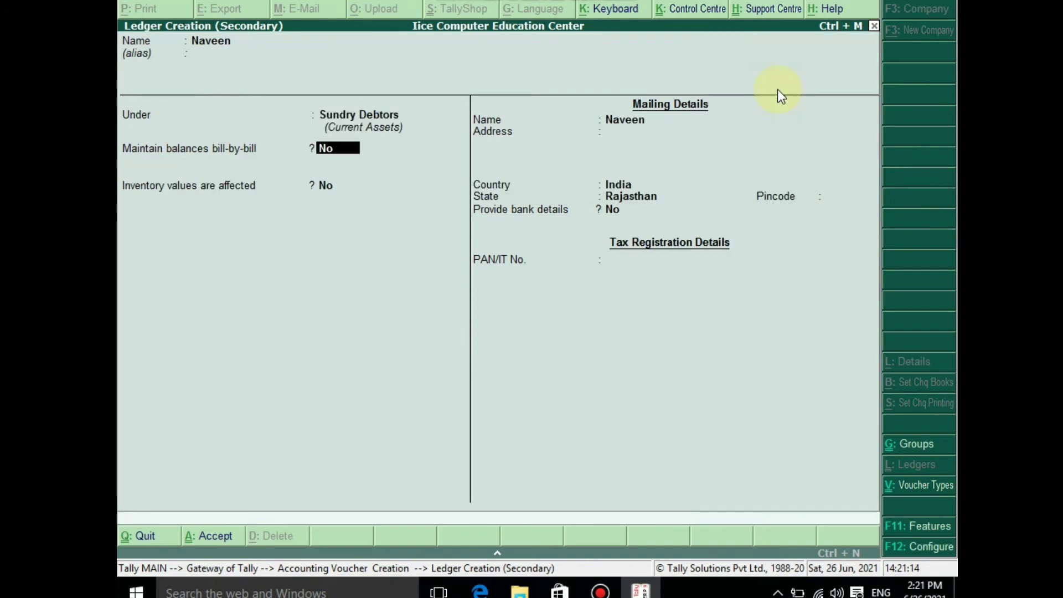
Keep bill-by-bill balances, inventory values and bank details at No, leave the address and PAN blank, and save the customer's ledger as the voucher's party
key(Return)
key(Return)
key(Return)
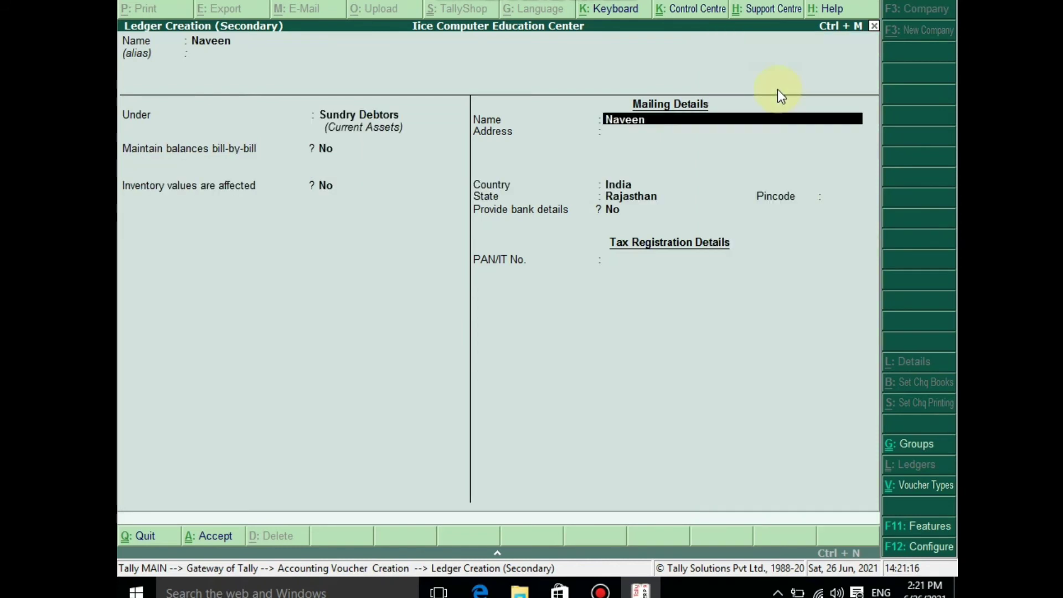
key(Return)
key(Return)
key(Return)
key(Return)
key(Return)
key(Return)
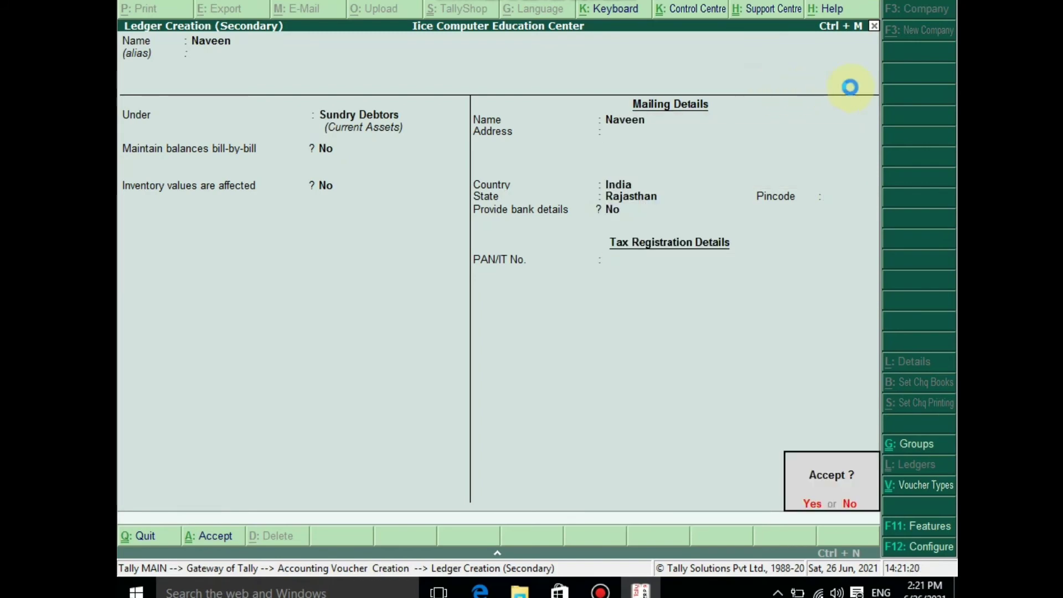
key(Return)
key(Return)
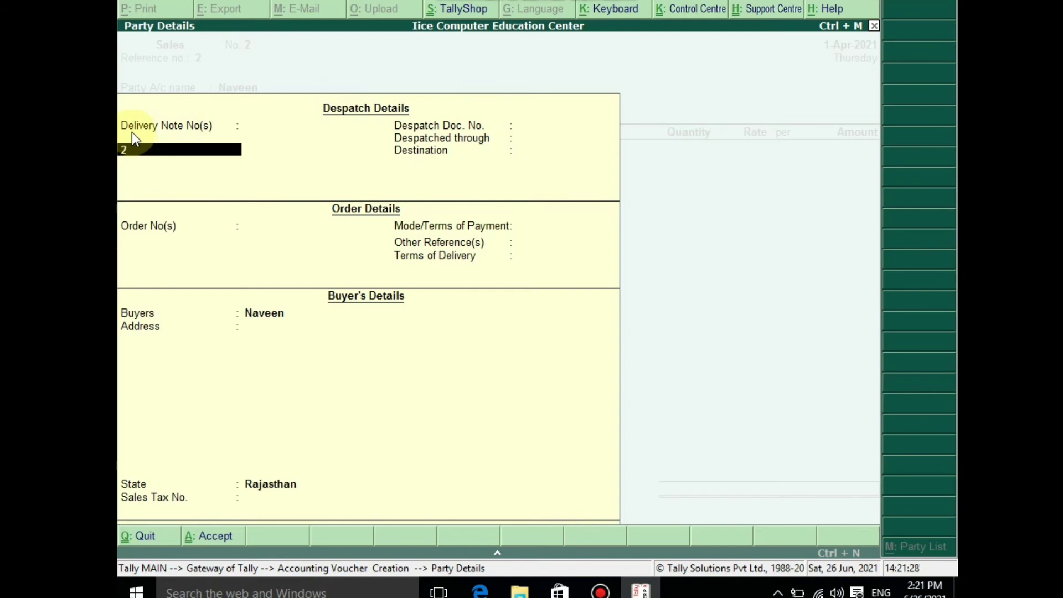
Enter delivery note number 254588 dated 1-Apr-2021 and despatch document number 96555
text(588)
key(Return)
key(Return)
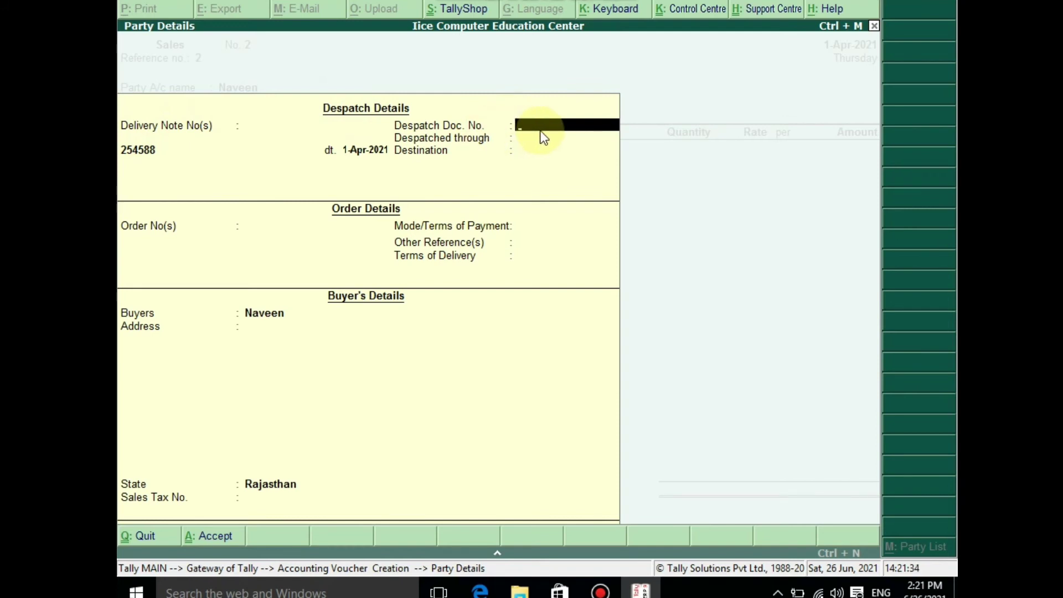
text(96555)
key(Return)
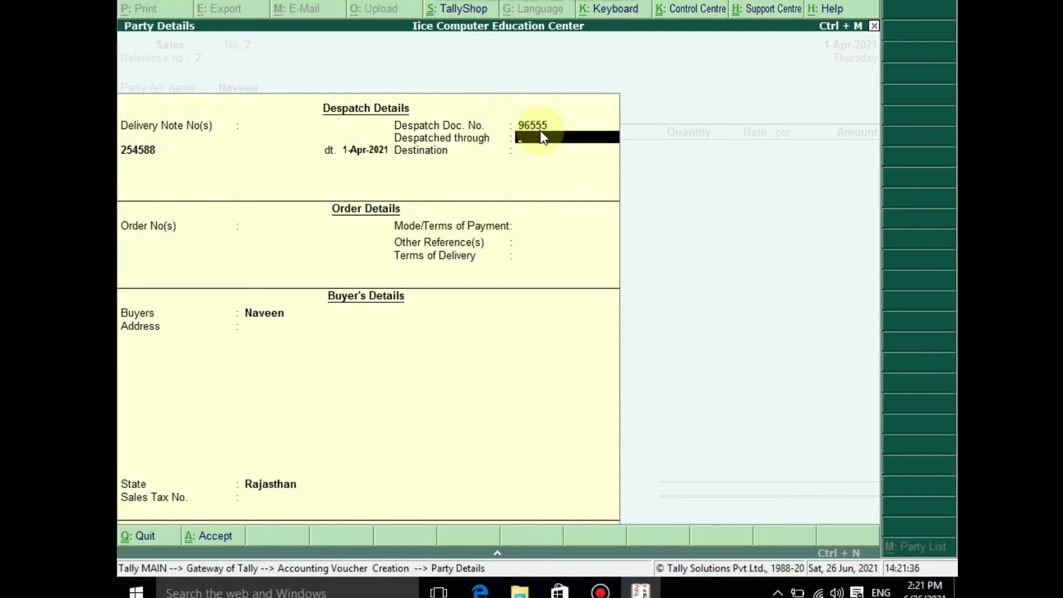
Set the despatch method to Transport and the destination to Jaipur
text(Transpost)
key(BackSpace)
key(BackSpace)
key(BackSpace)
key(BackSpace)
key(BackSpace)
key(BackSpace)
key(BackSpace)
key(BackSpace)
text(ransport)
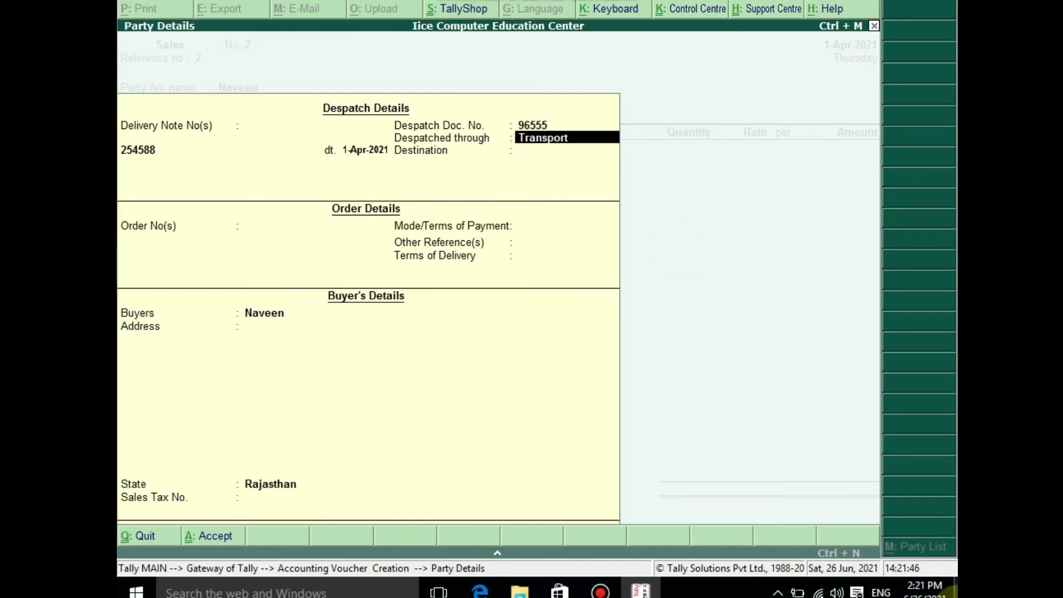
key(Return)
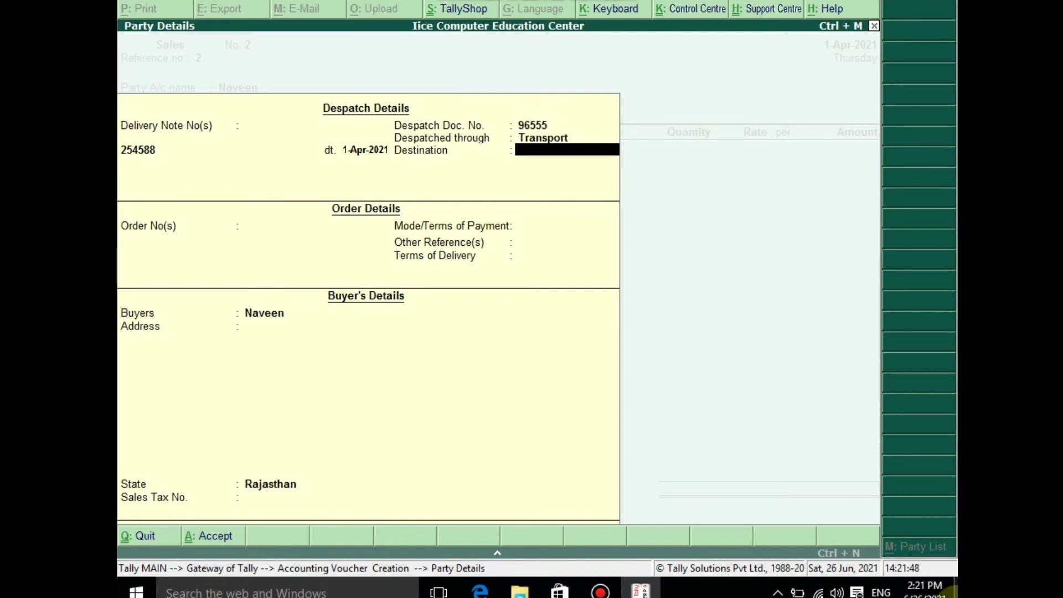
text(Jaipur)
key(Return)
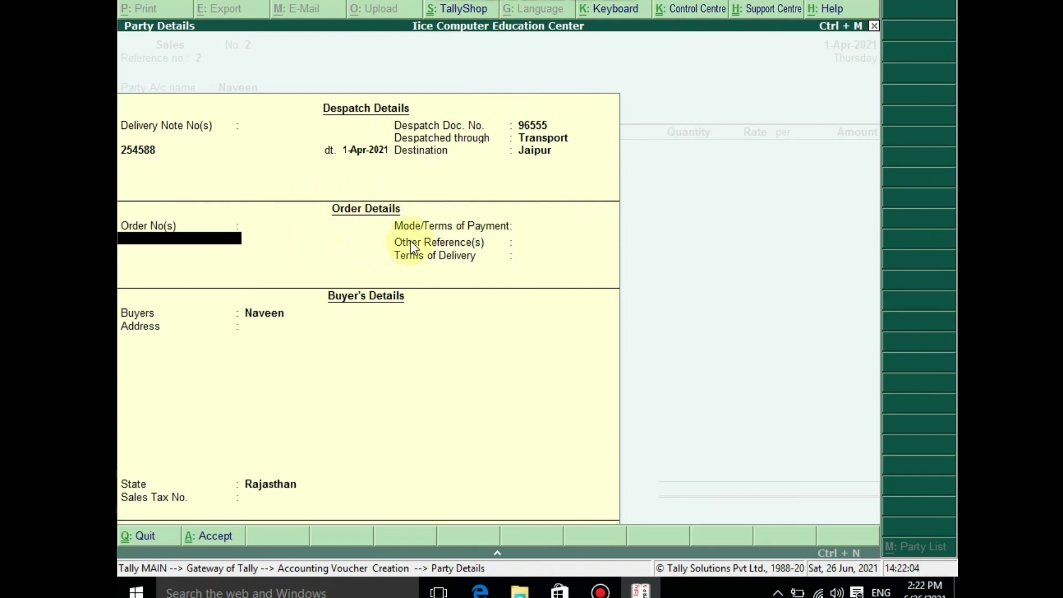
Leave the order details blank, keep the buyer's name, fill in the buyer's address, and accept Rajasthan as the state with no sales tax number
key(Return)
key(Return)
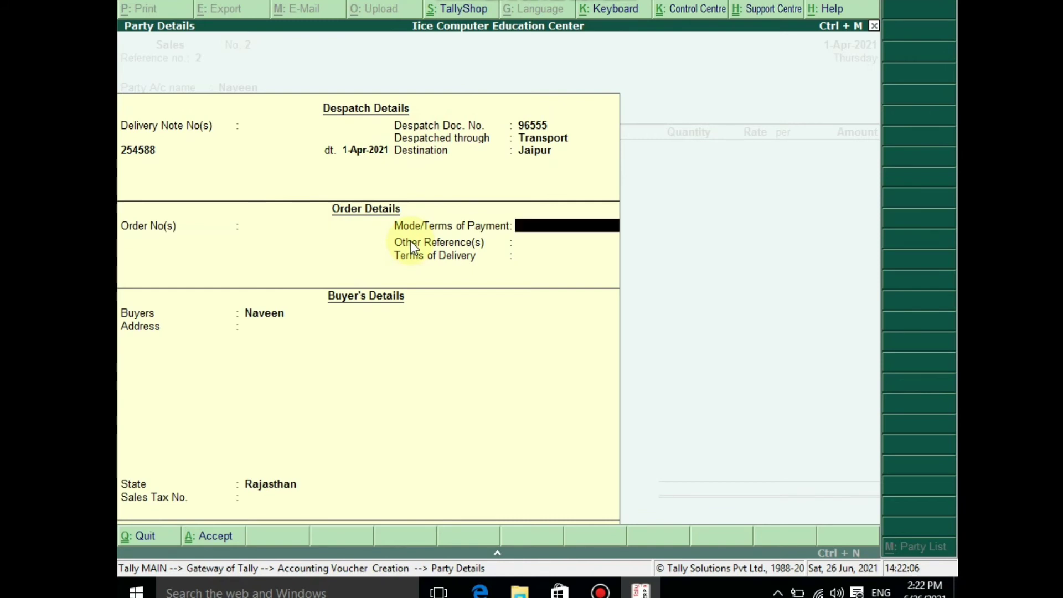
key(Return)
key(Return)
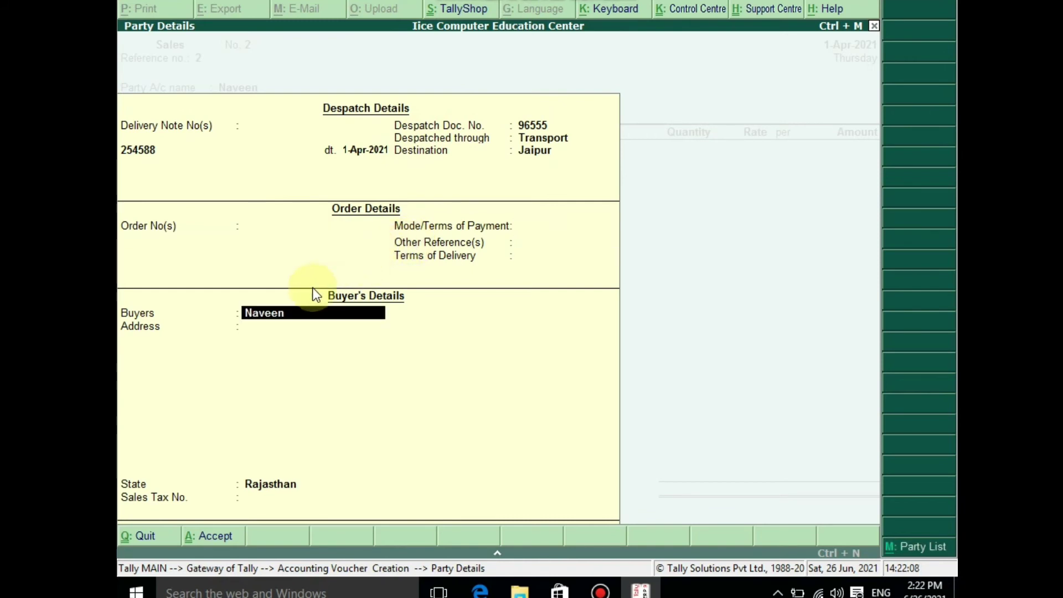
key(Return)
text(Jaipur)
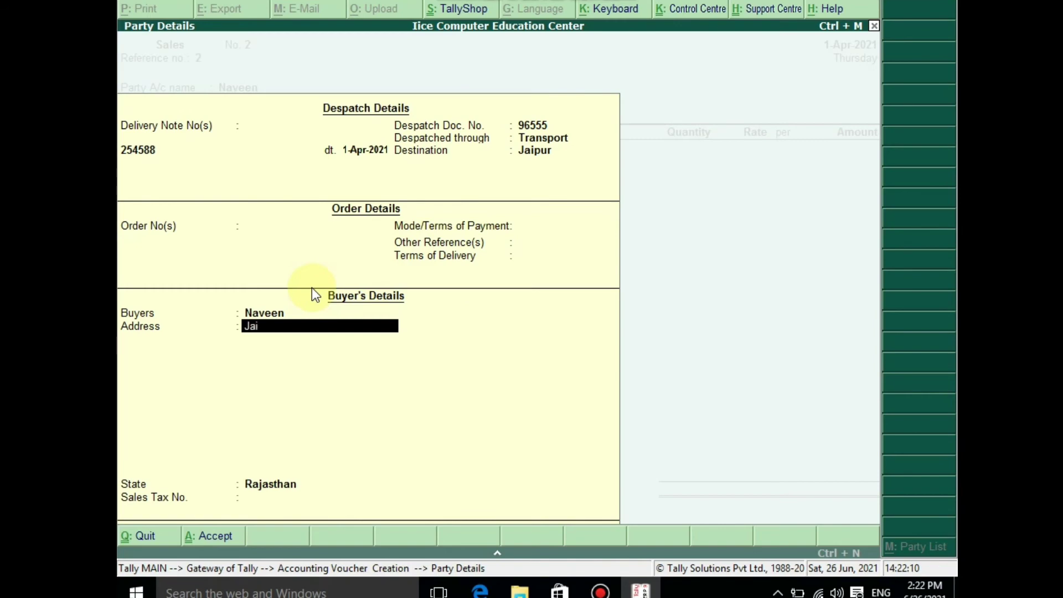
key(Return)
key(Return)
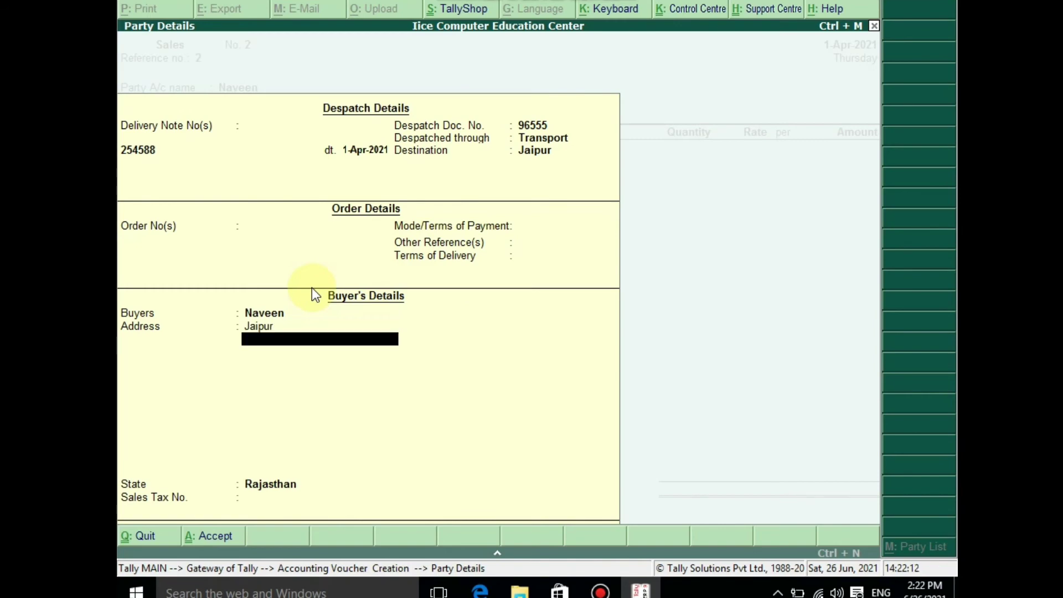
key(Return)
key(Return)
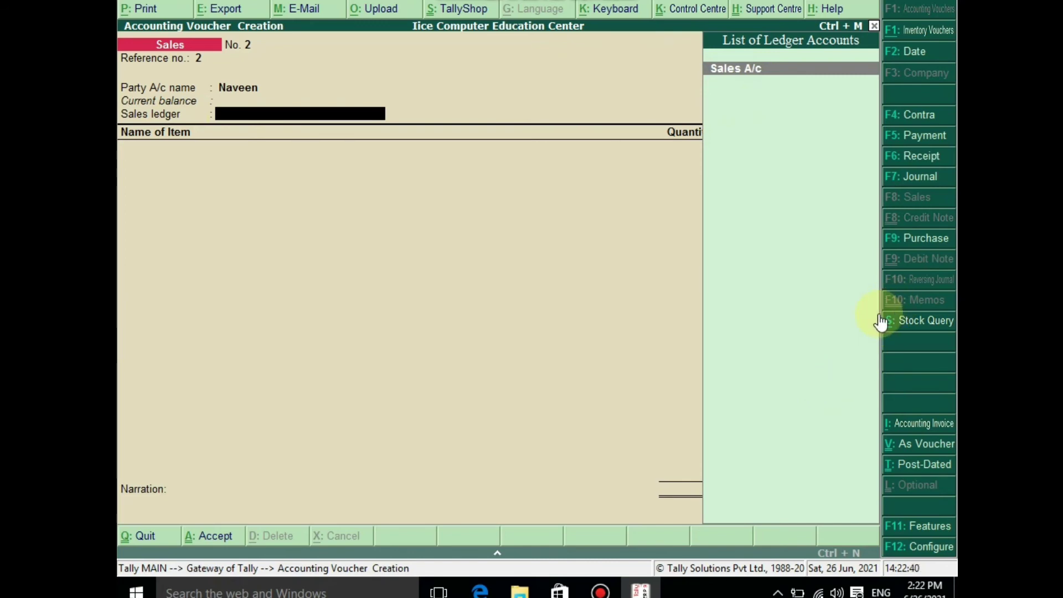
Choose Sales A/c as the sales ledger and add 4 pic of Cpu P4 at a rate of 6,000.00 each
click(733, 81)
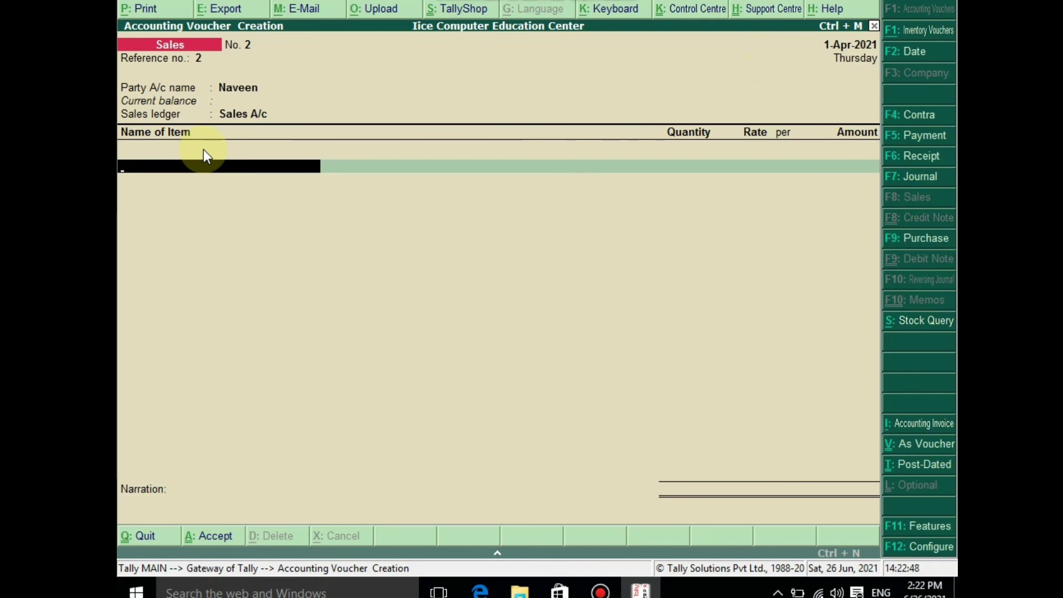
text(Cpu)
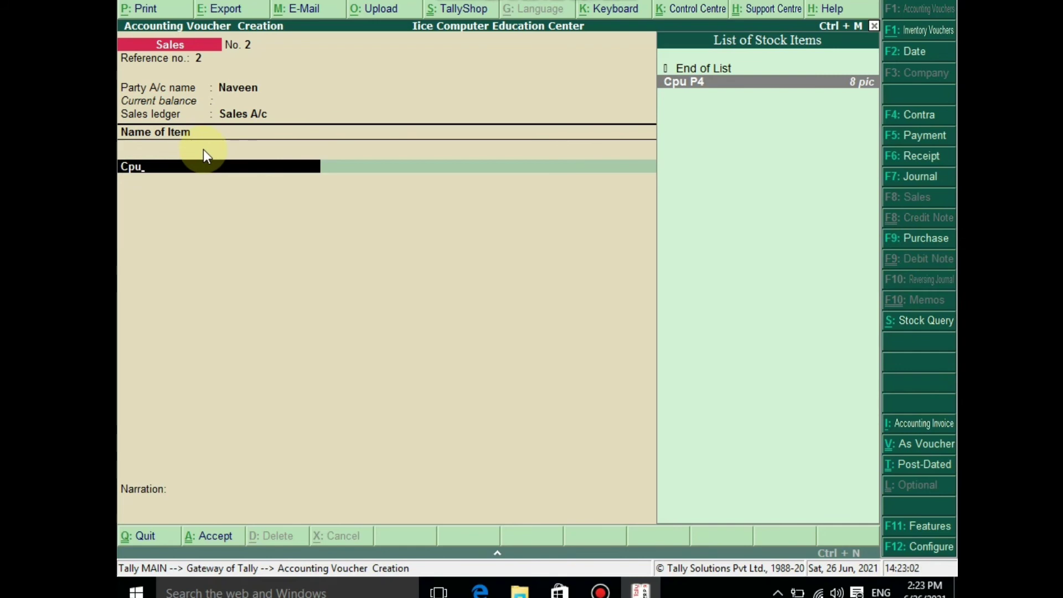
key(Return)
text(4)
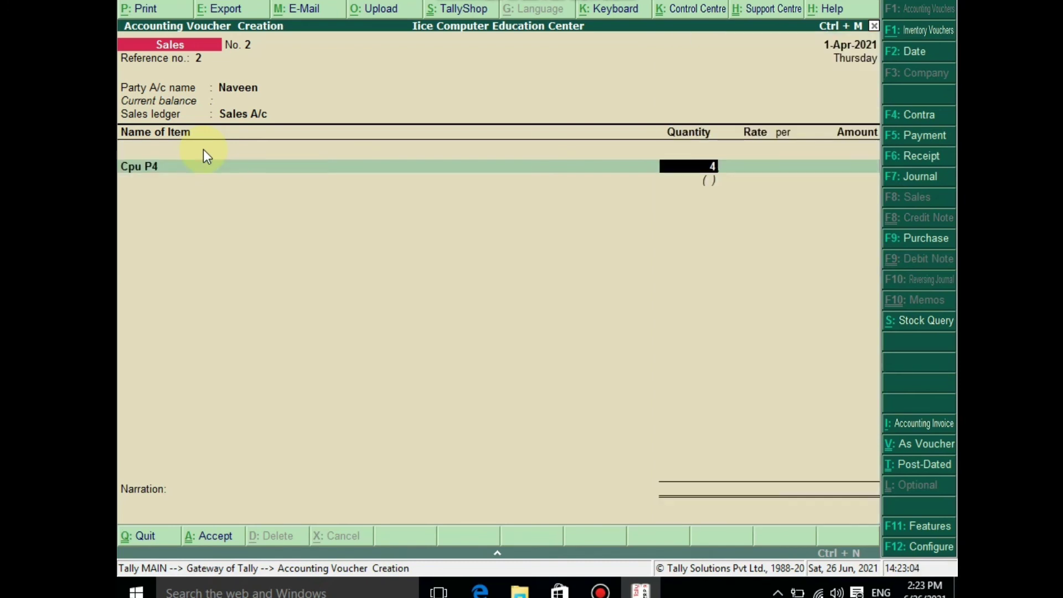
key(Return)
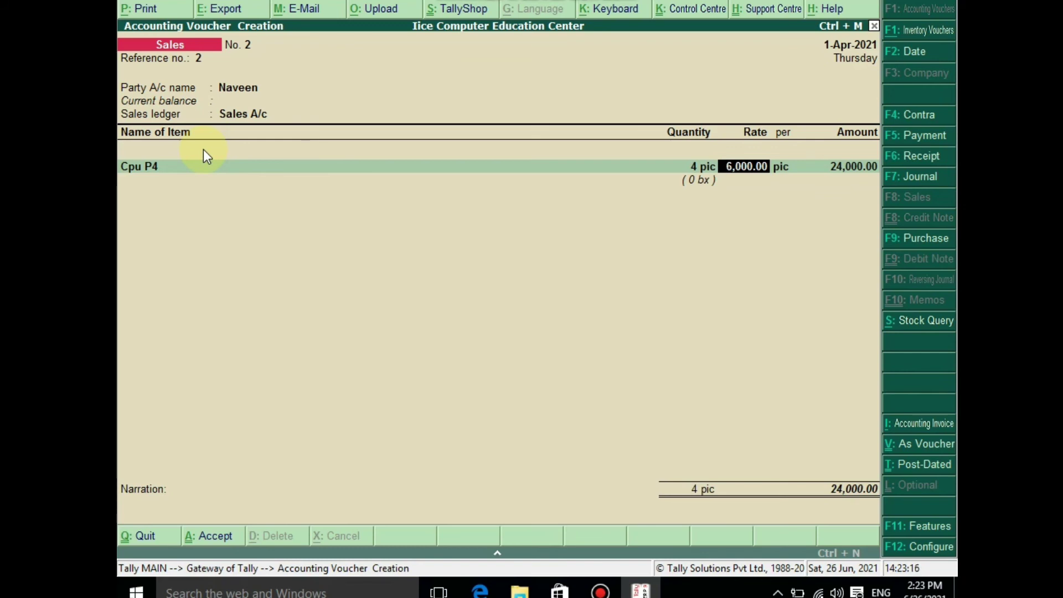
key(Return)
key(Return)
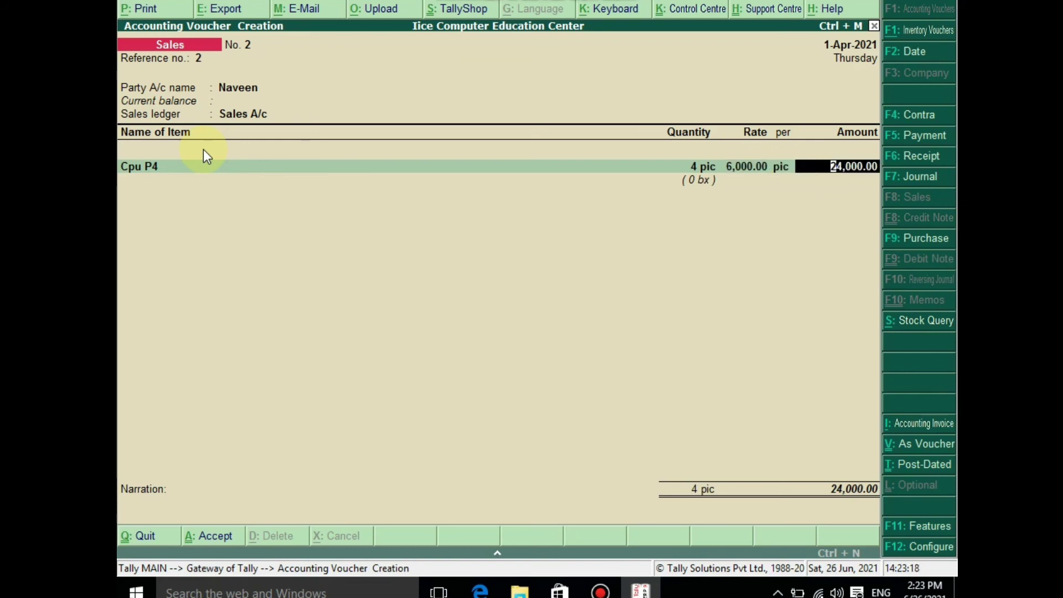
Accept the line amount, end the item list, save the sales voucher without a narration, and exit voucher entry
key(Return)
key(Return)
key(Return)
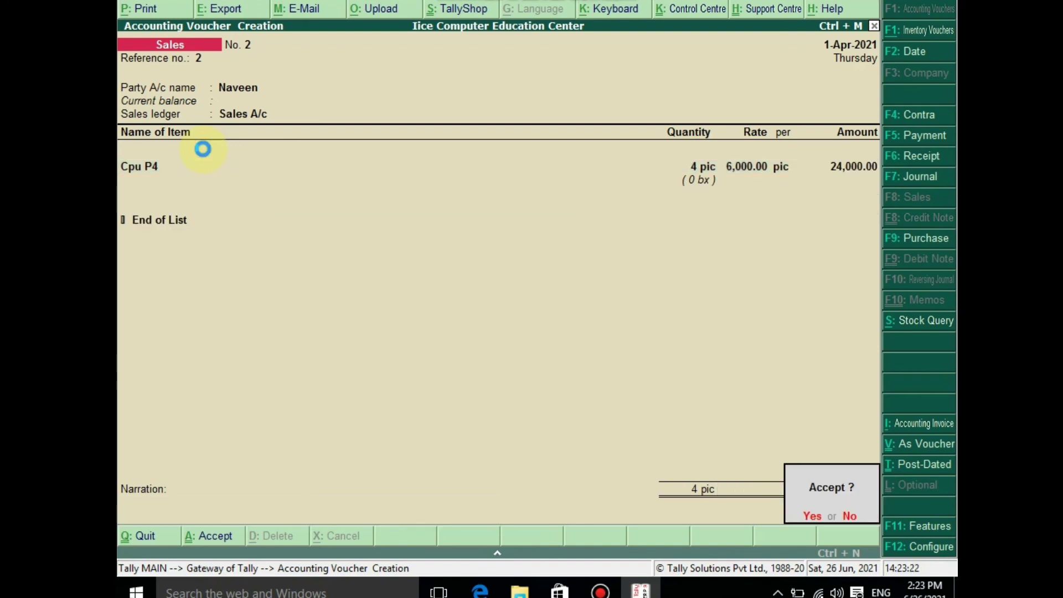
key(Return)
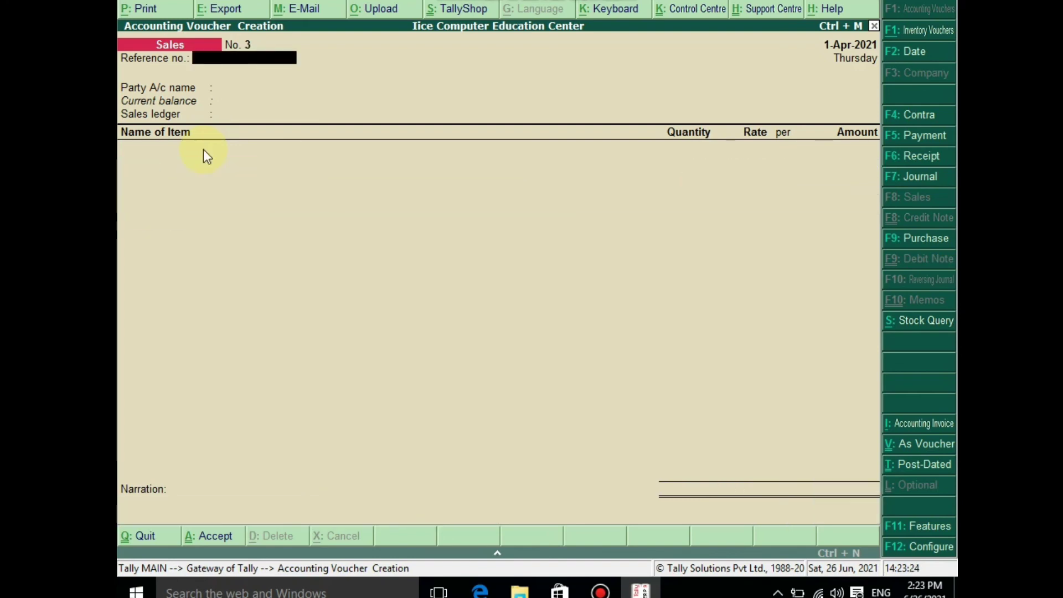
key(Escape)
key(Return)
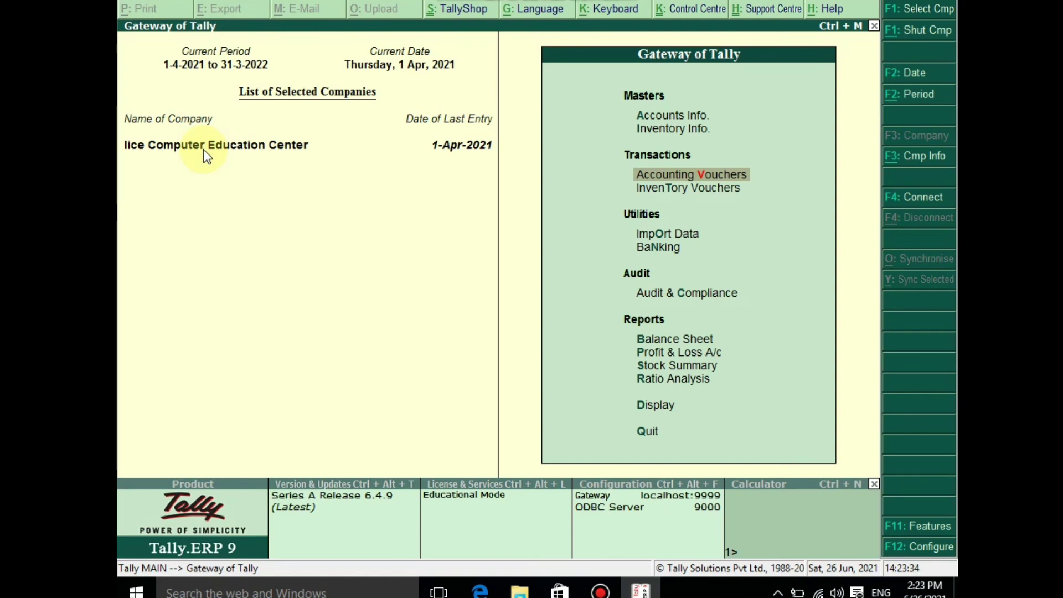
Open the Balance Sheet report and expand it to the detailed view
key(Down)
key(Down)
key(Down)
key(Down)
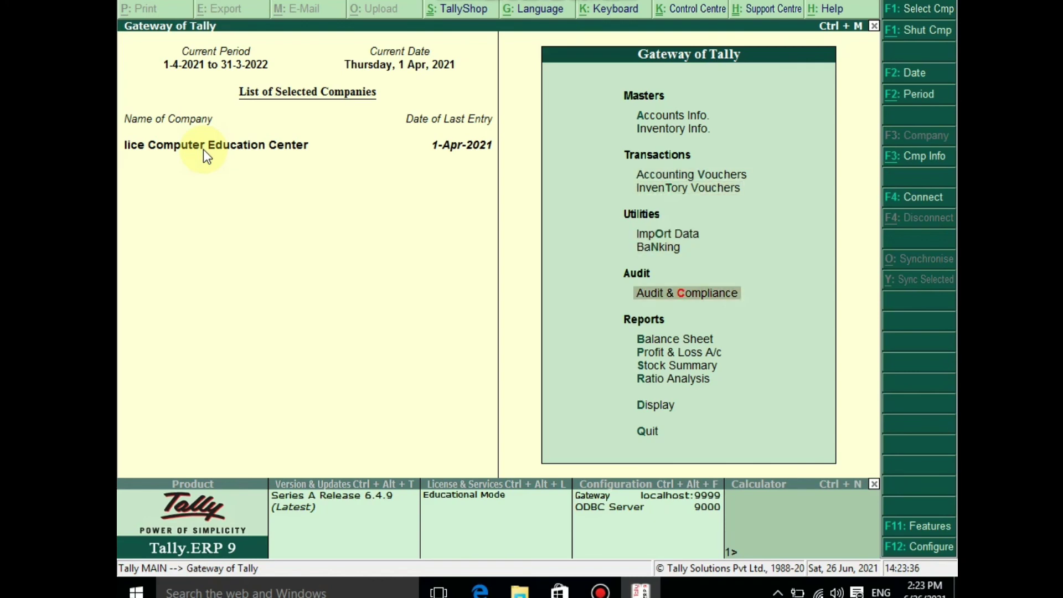
key(Down)
key(Return)
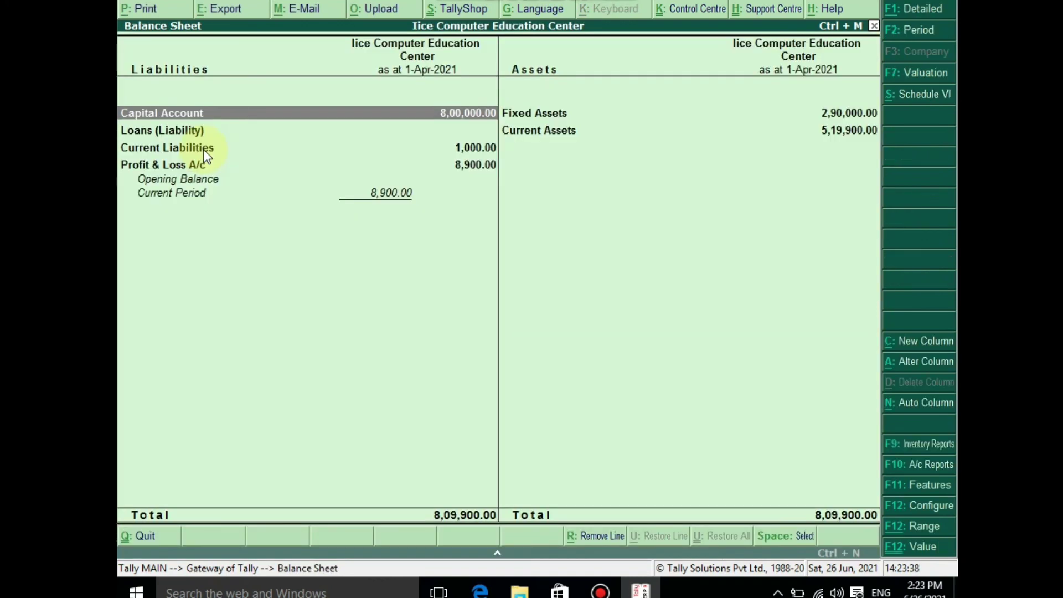
key(alt+F1)
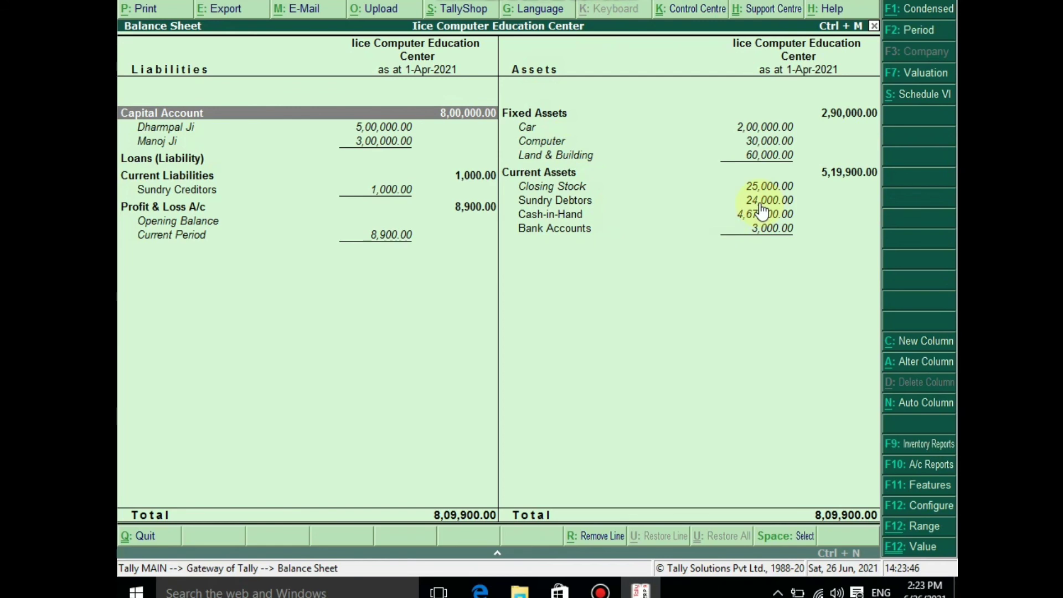
Examine the Sundry Debtors group summary under Current Assets and the Sundry Creditors line, and close the Balance Sheet
key(Right)
key(Down)
key(Down)
key(Down)
key(Down)
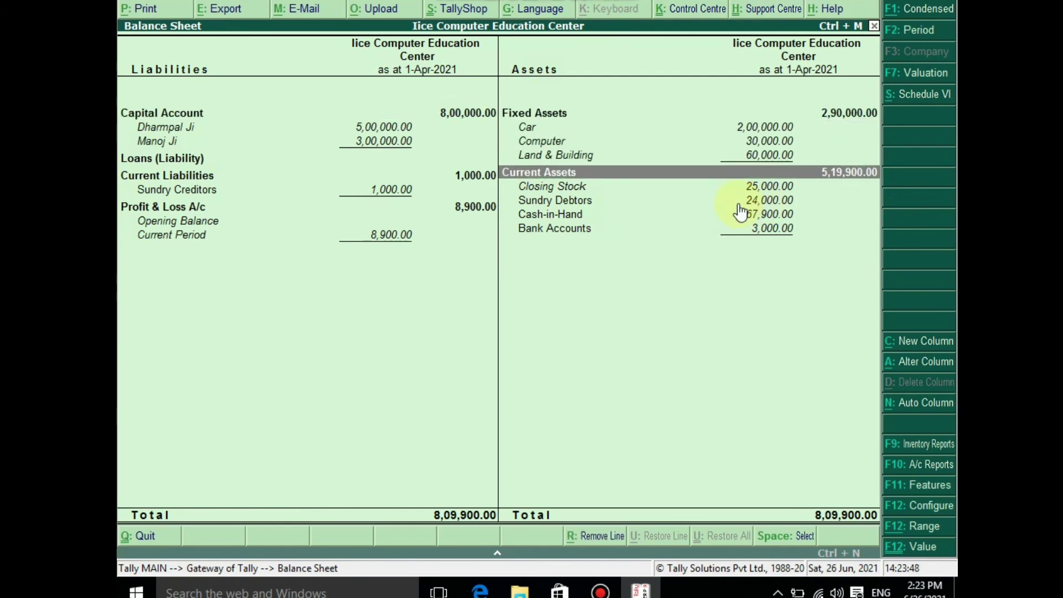
key(Down)
key(Down)
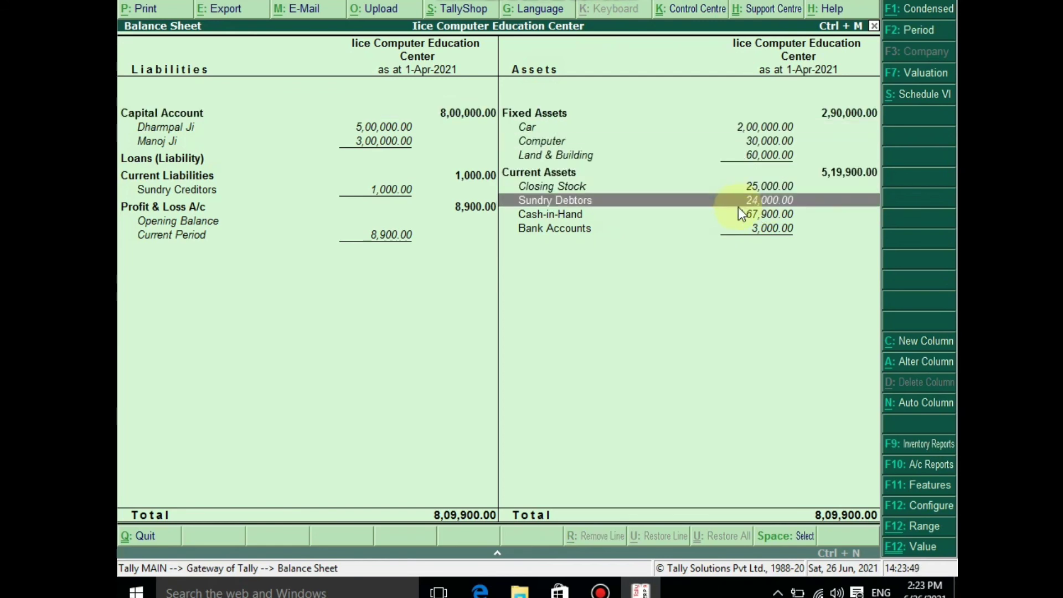
click(769, 203)
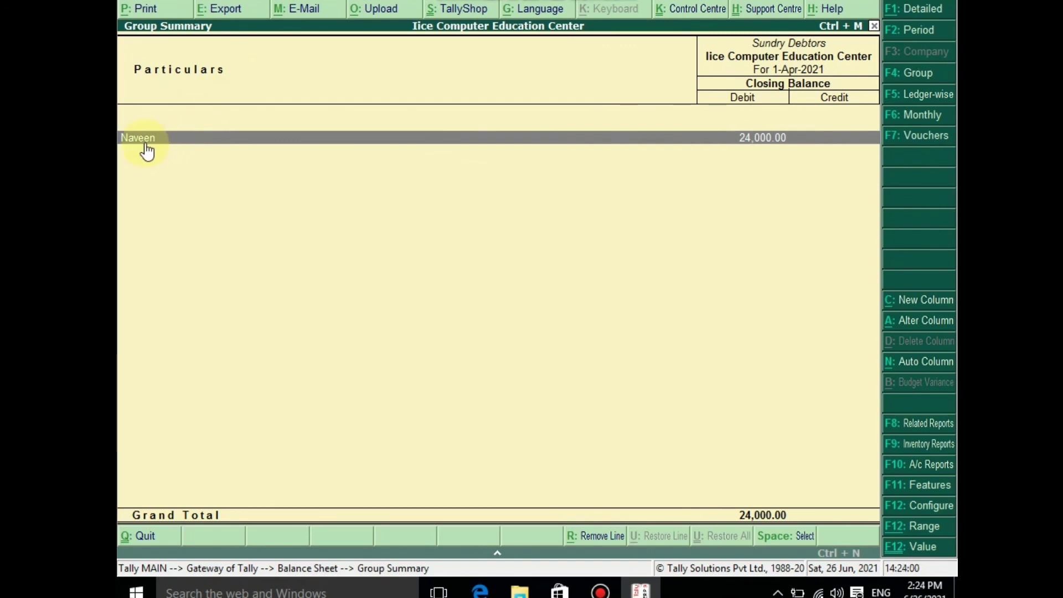
key(Escape)
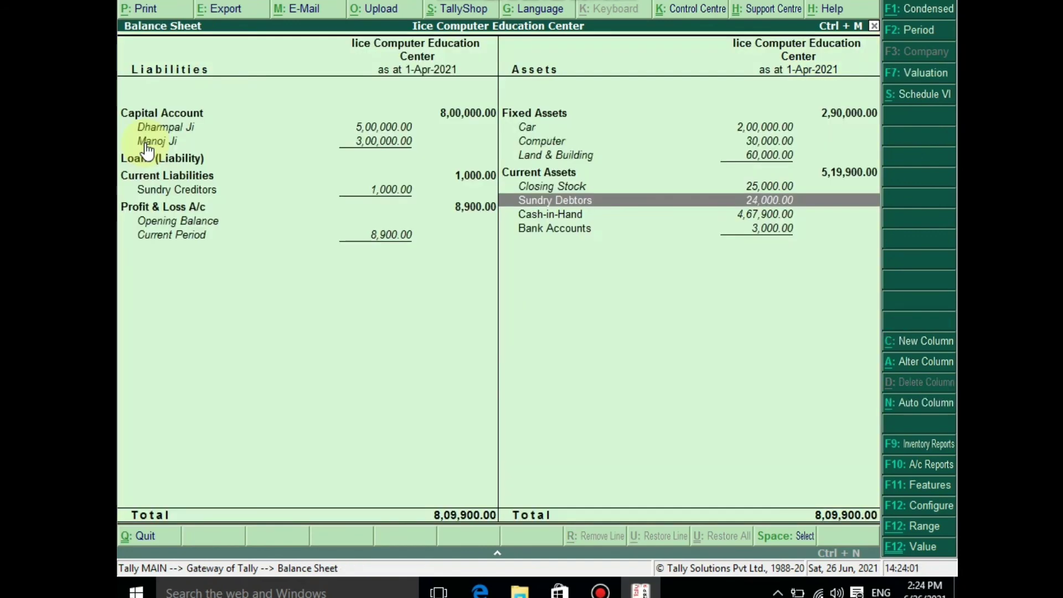
click(184, 195)
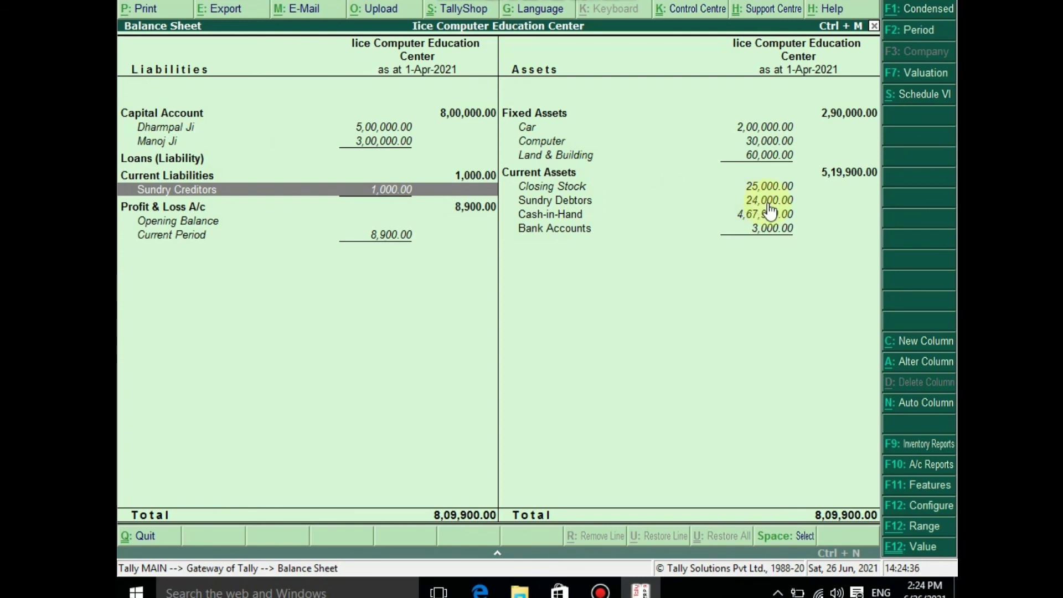
key(Escape)
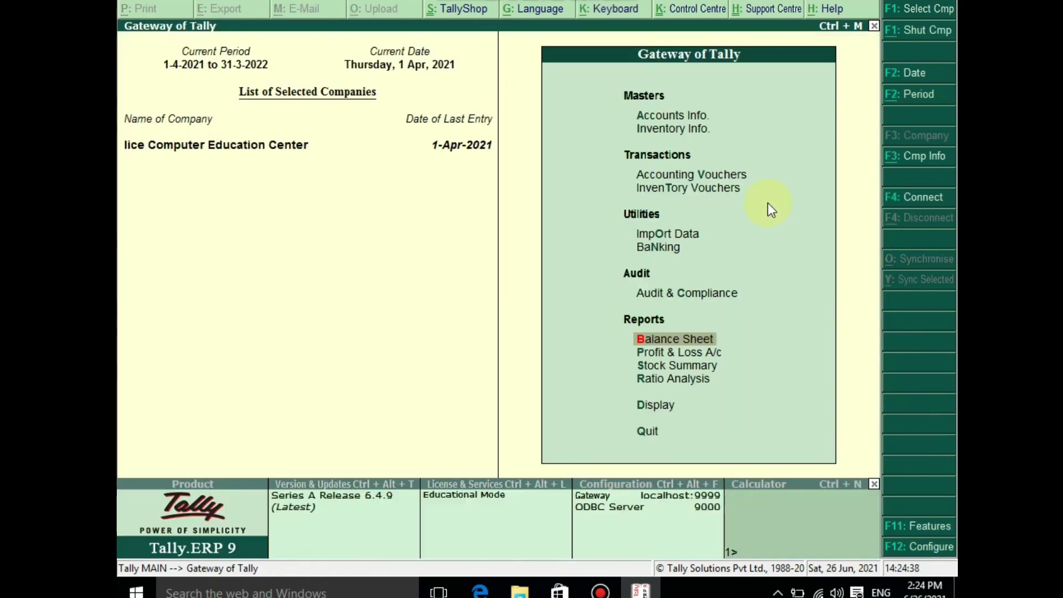
Review the detailed Profit & Loss A/c, checking the Sales A/c line under Sales Accounts, and close the report
key(Down)
key(Return)
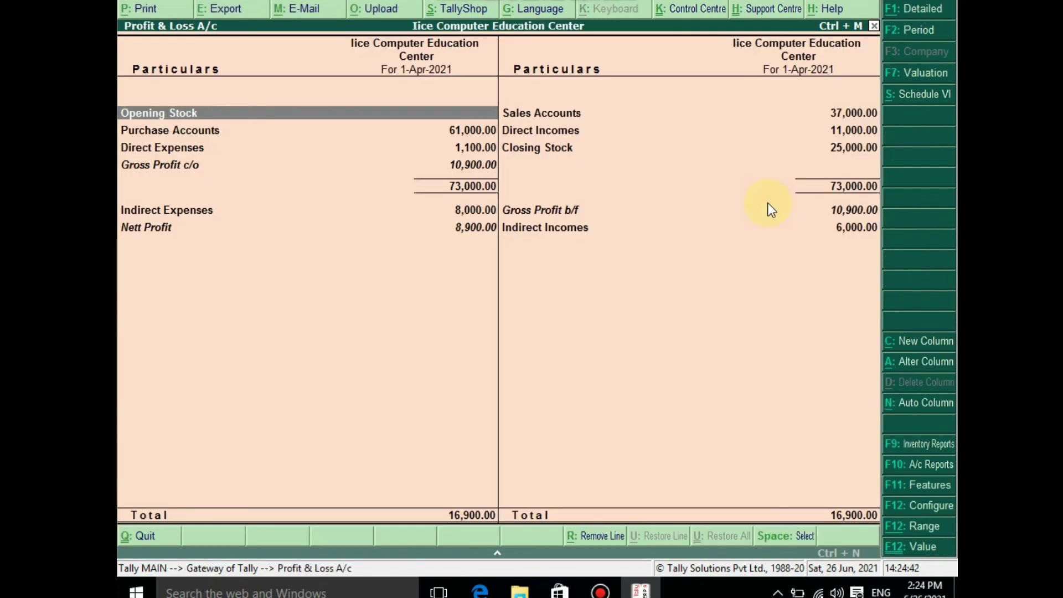
key(alt+F1)
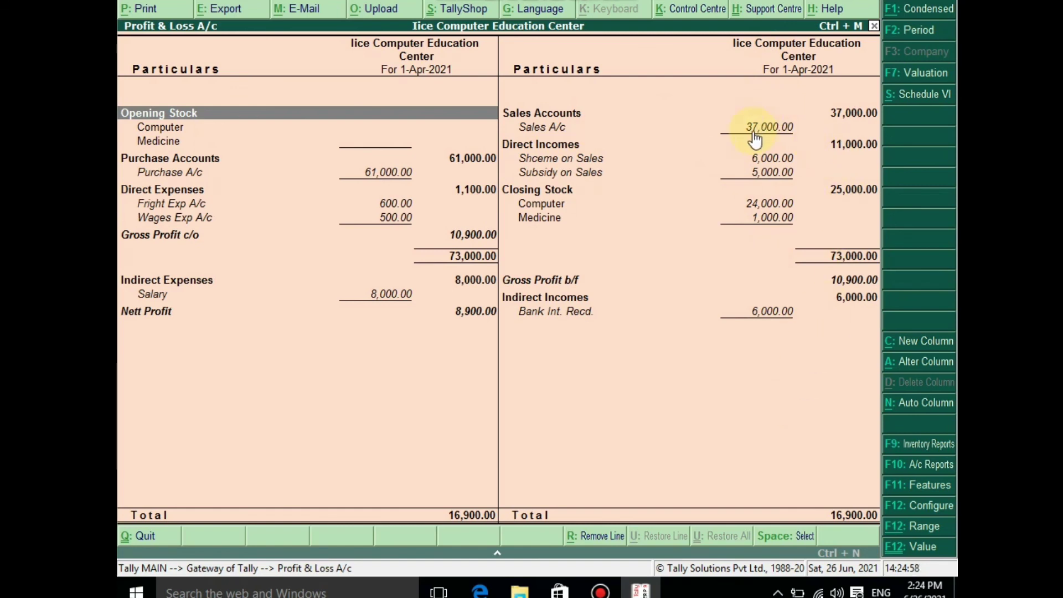
key(Right)
key(Down)
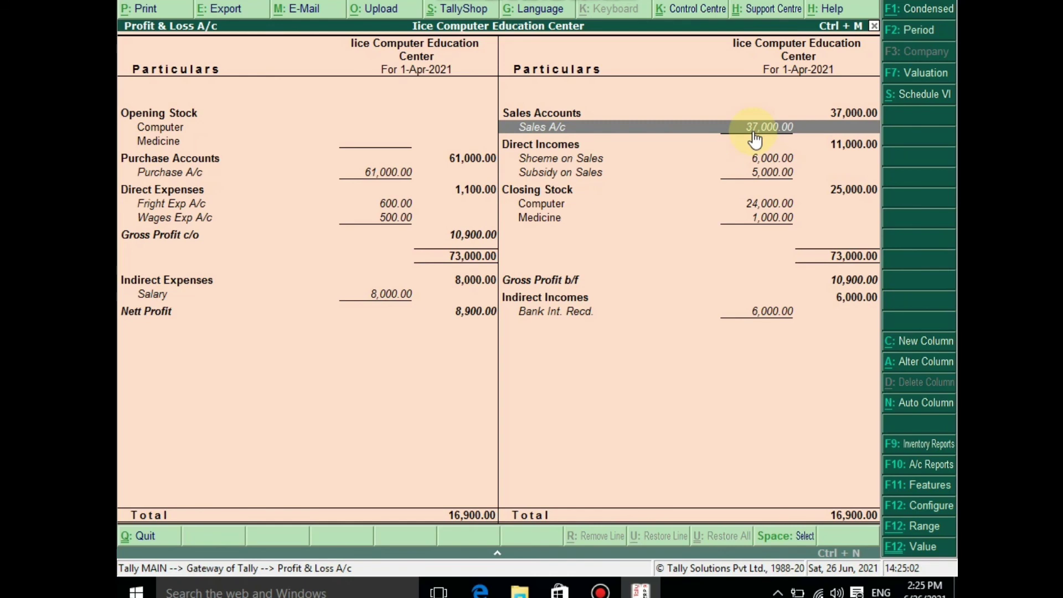
key(Escape)
Check the remaining Cpu P4 stock in the Computer group of the Stock Summary and return to the Gateway
key(Down)
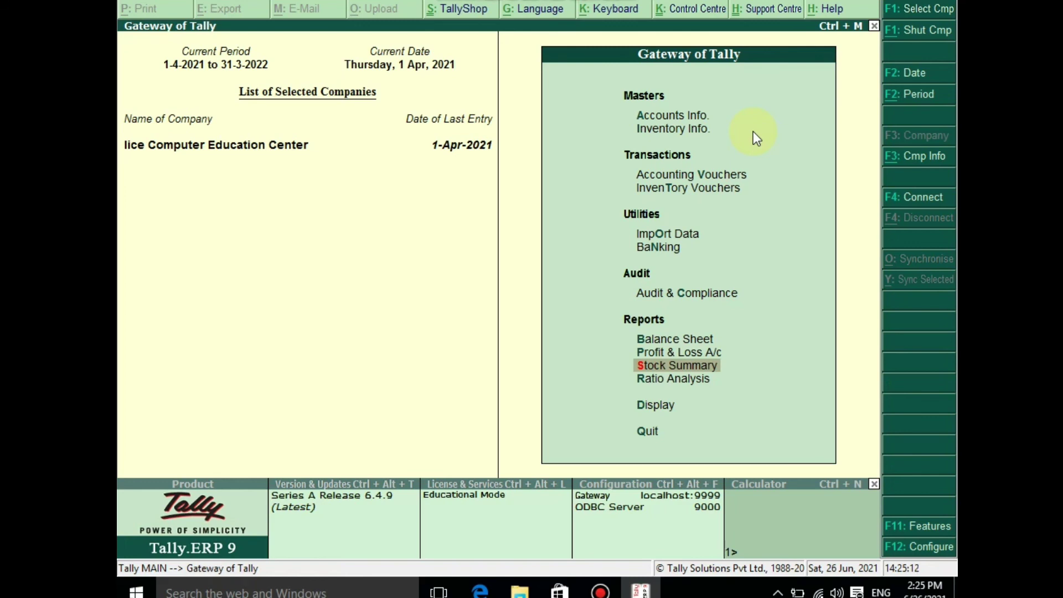
key(Return)
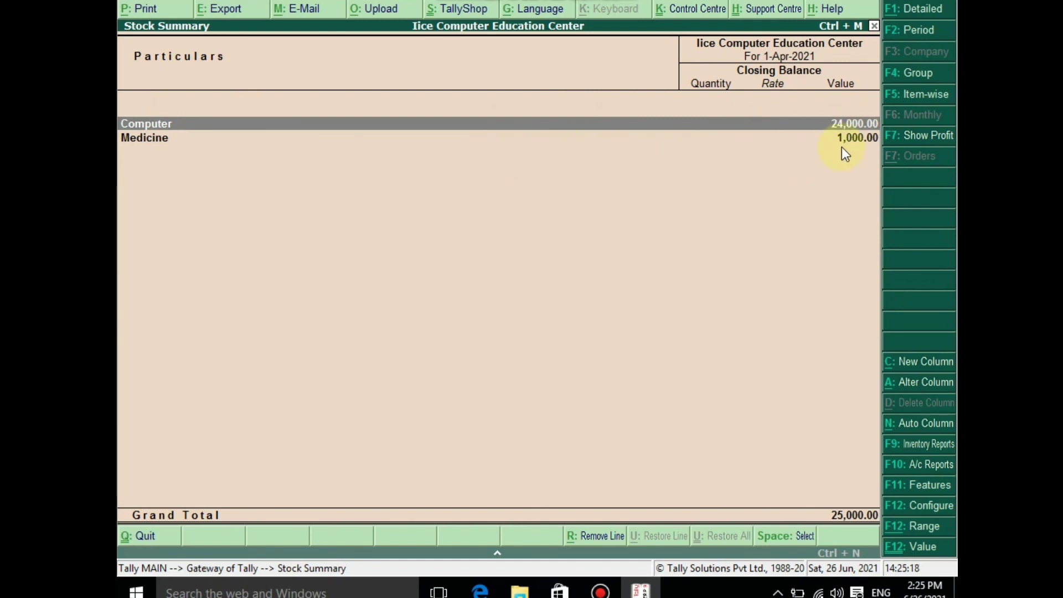
key(Return)
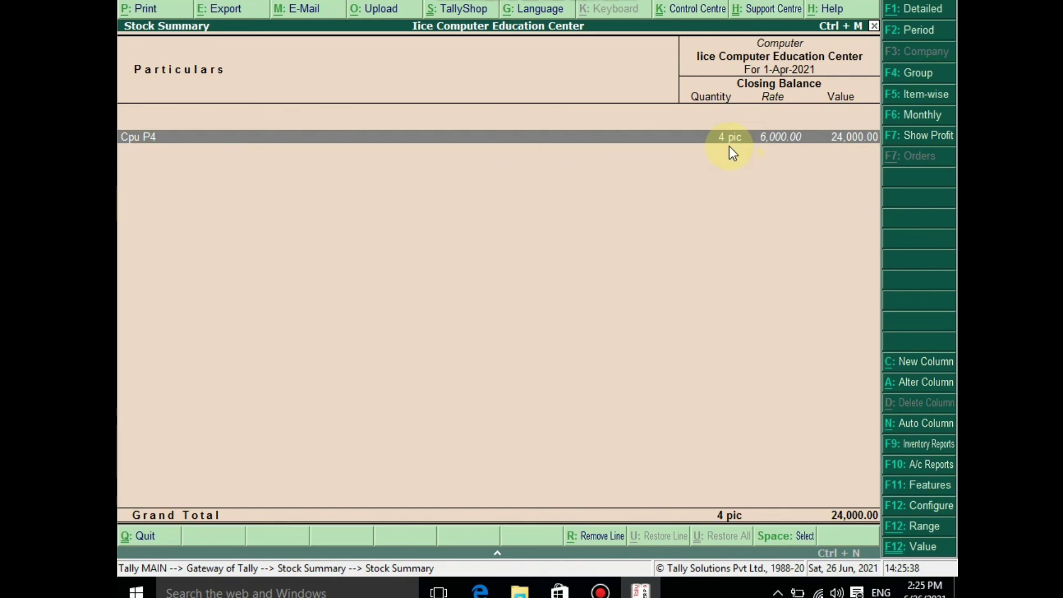
key(Escape)
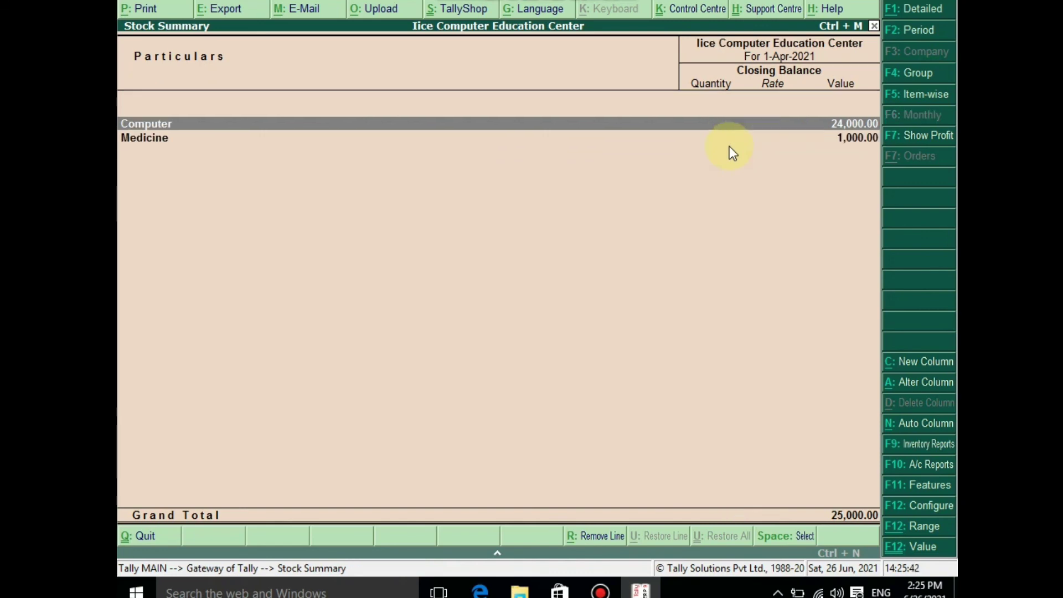
key(Escape)
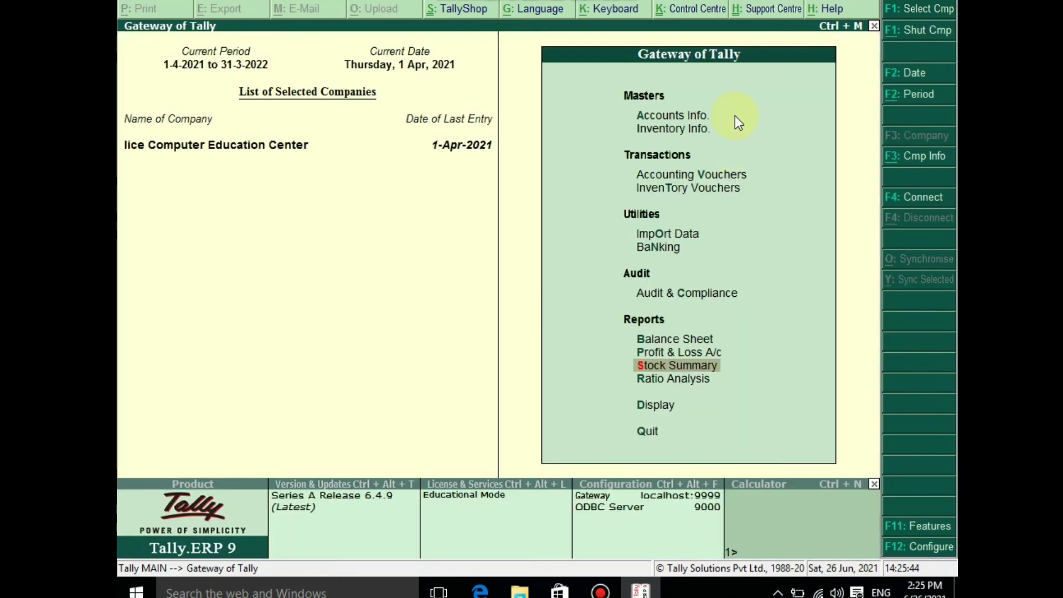